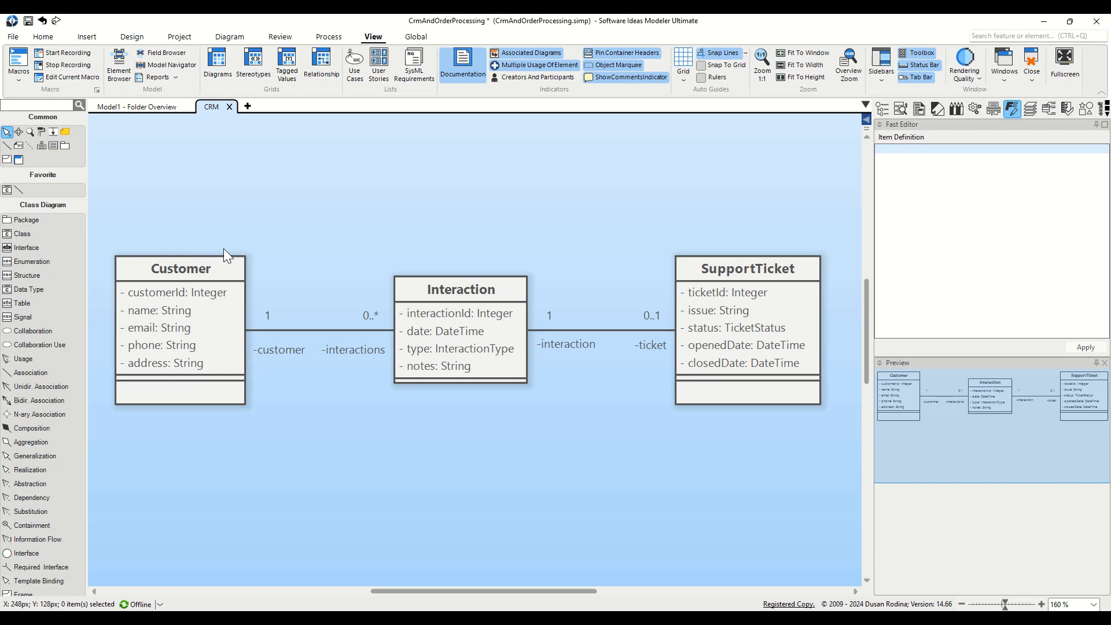
# Create a new diagram from the selected Customer class using New Diagram by Selection.
pyautogui.click(224, 260)
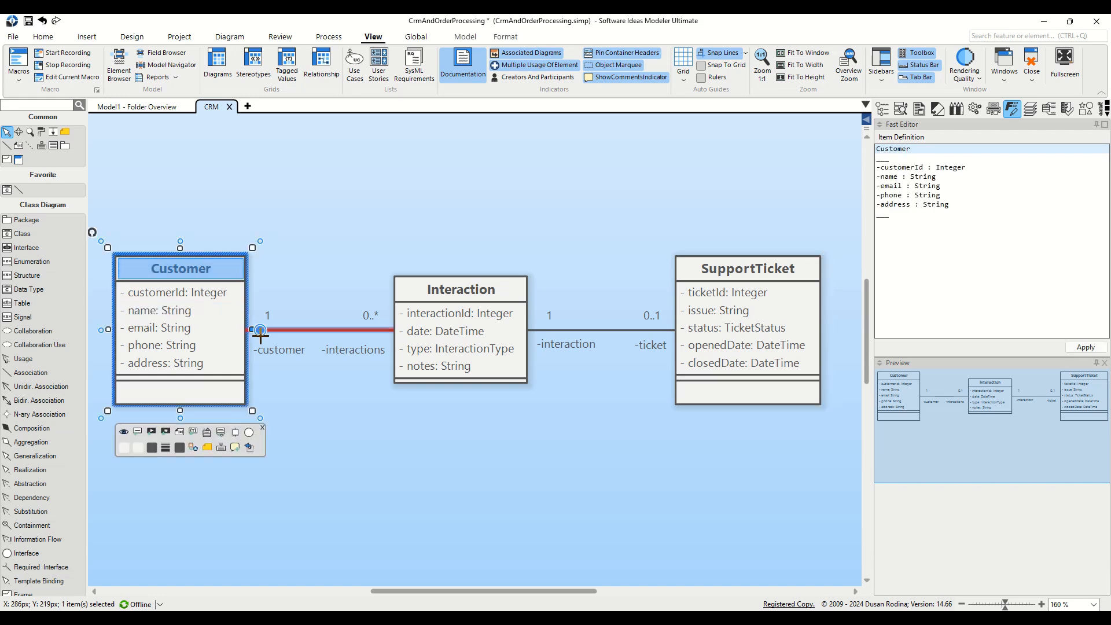
pyautogui.click(273, 259)
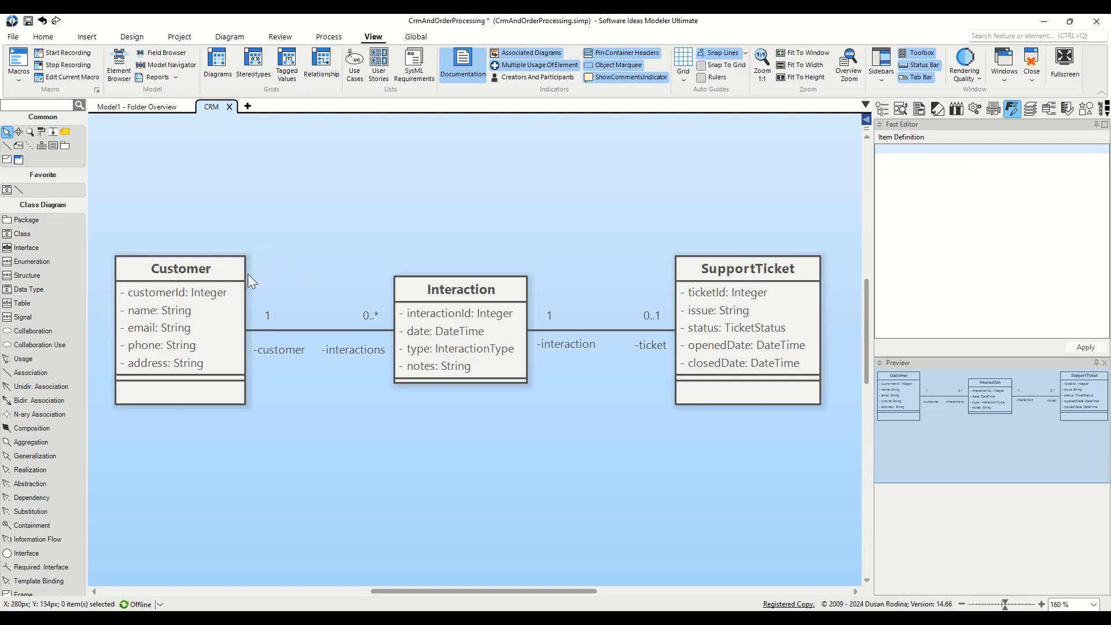
pyautogui.click(205, 273)
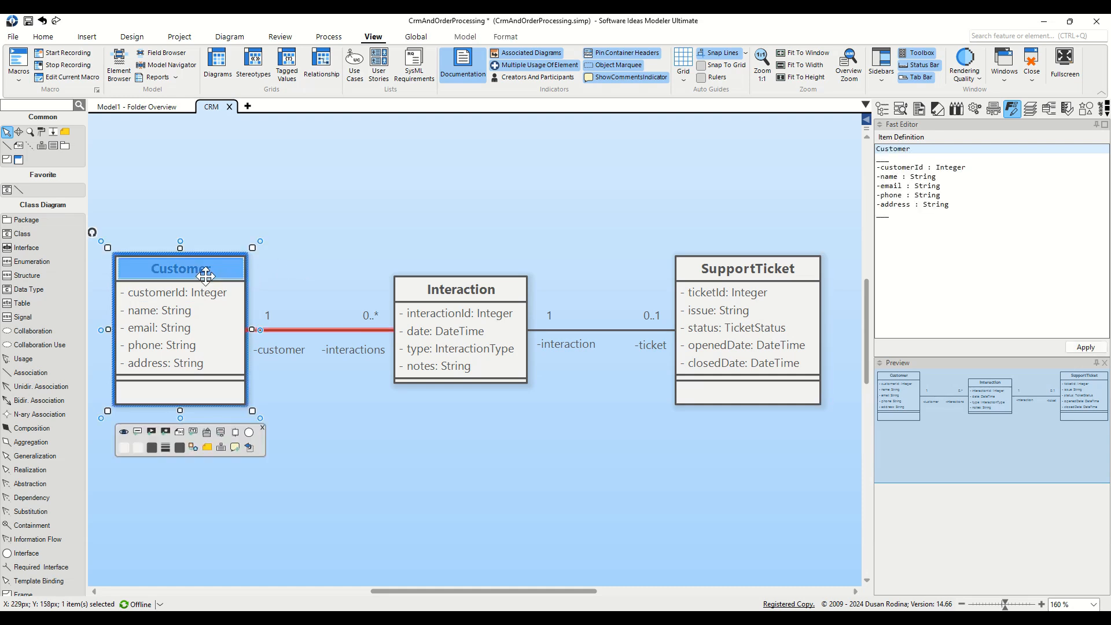
pyautogui.rightClick(206, 275)
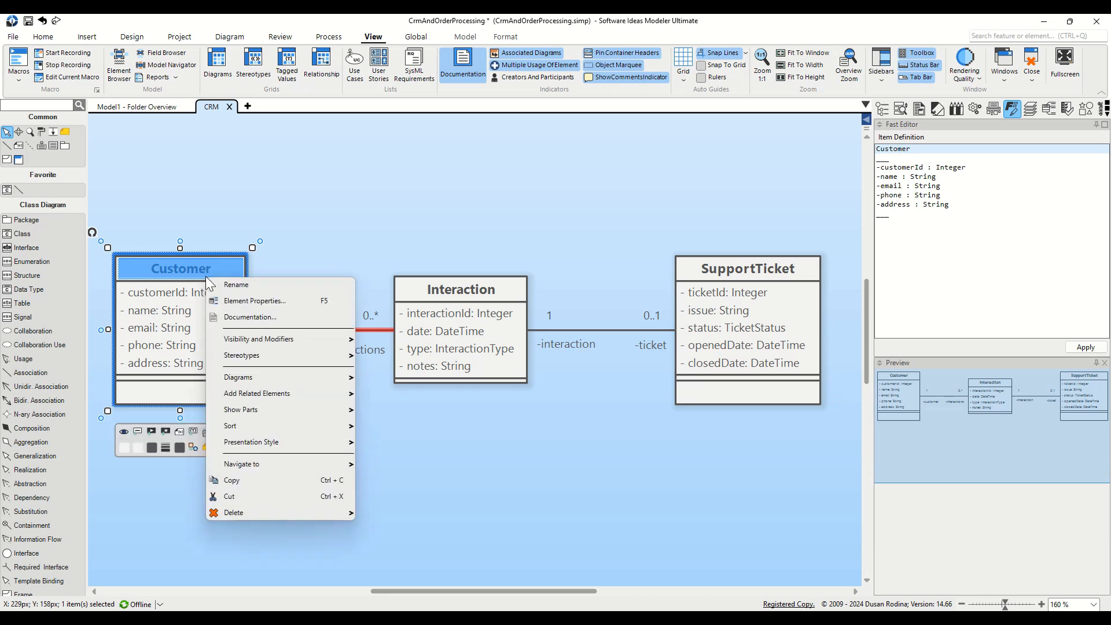
pyautogui.moveTo(276, 378)
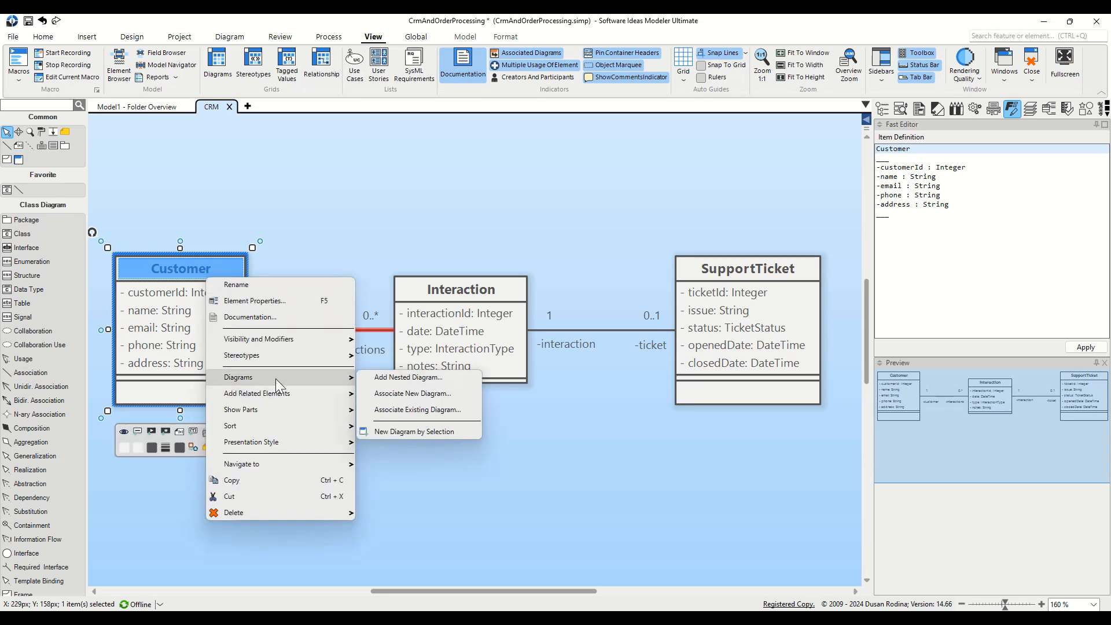
pyautogui.click(460, 436)
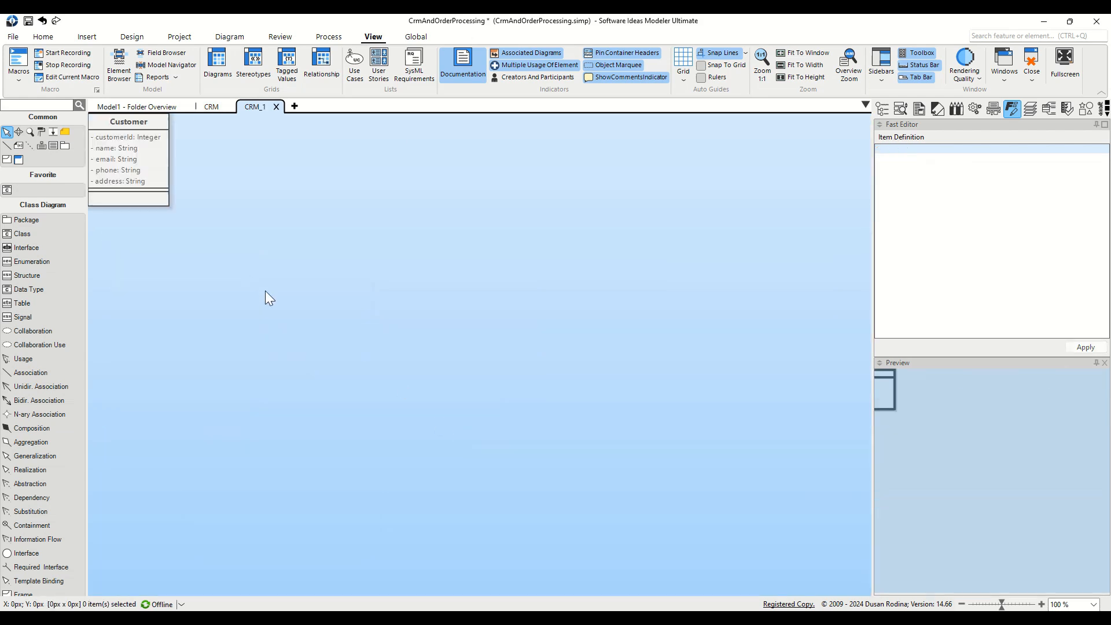
# Frame Customer in the new CRM_1 diagram and compare it against the CRM diagram.
pyautogui.moveTo(310, 360); pyautogui.dragTo(365, 414)
pyautogui.moveTo(216, 275); pyautogui.dragTo(241, 289)
pyautogui.scroll(2, 283, 304)
pyautogui.click(185, 220)
pyautogui.click(211, 107)
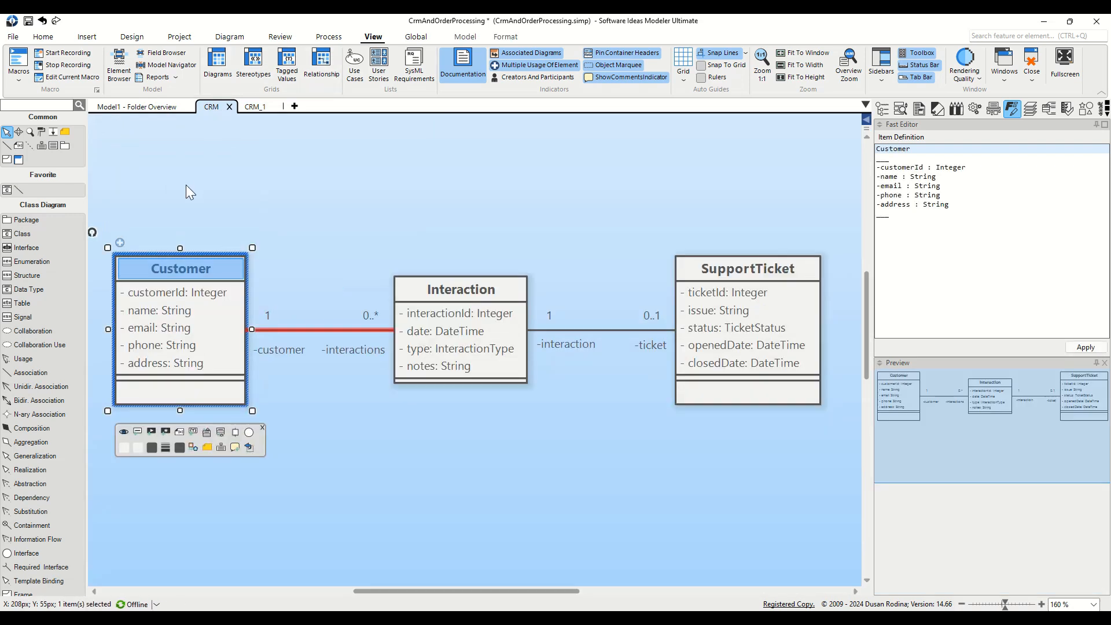
pyautogui.click(257, 107)
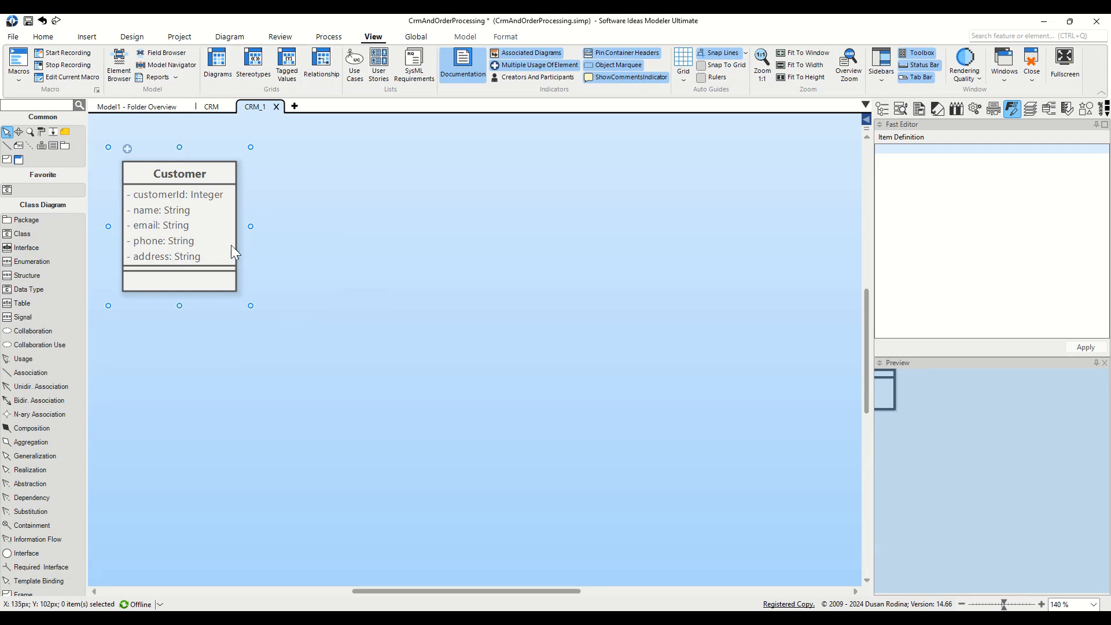
# Add three classes named Order, Product and OrderItem around Customer.
pyautogui.moveTo(40, 237); pyautogui.dragTo(409, 233)
pyautogui.write('Order')
pyautogui.press('Return')
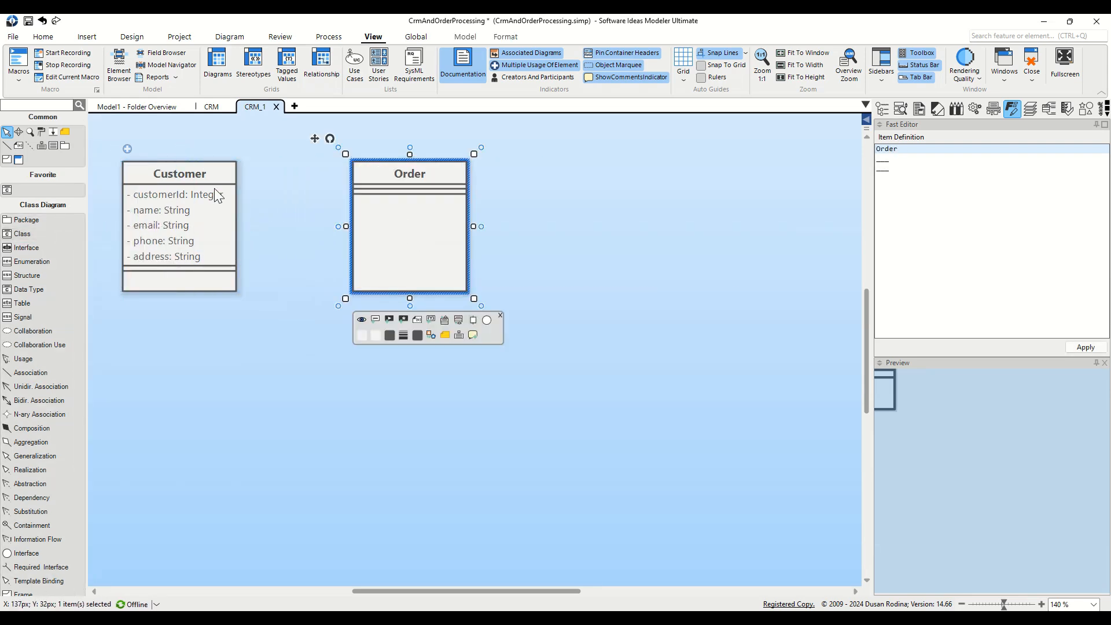
pyautogui.moveTo(22, 234); pyautogui.dragTo(647, 442)
pyautogui.write('Product')
pyautogui.press('Return')
pyautogui.moveTo(22, 234); pyautogui.dragTo(406, 449)
pyautogui.write('OrderItem')
pyautogui.press('Return')
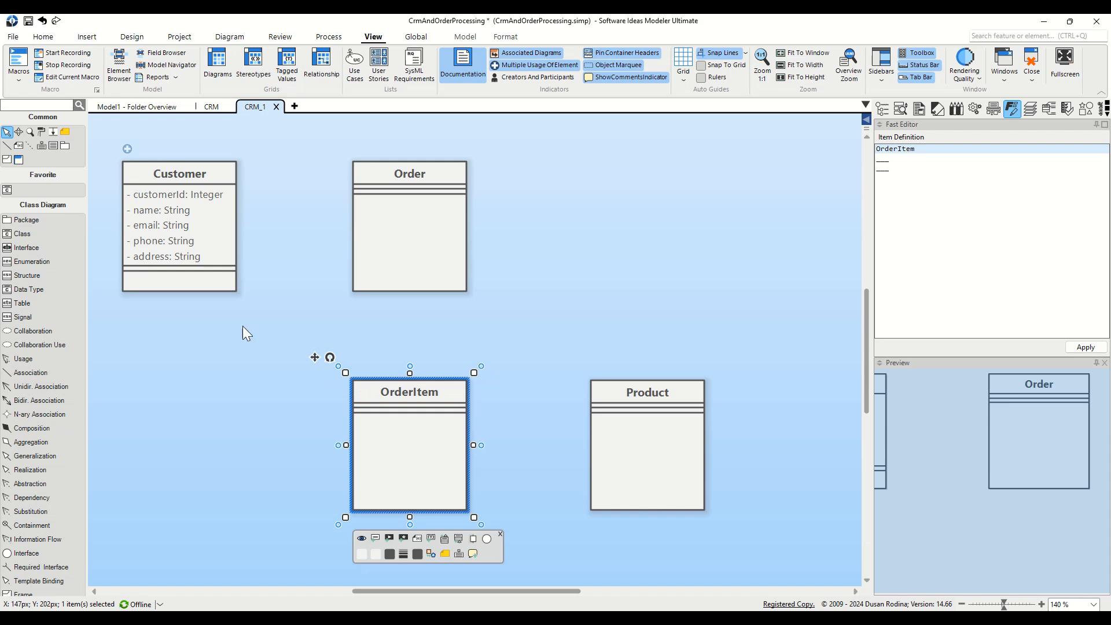
# Associate Customer with Order using role names customer and orders.
pyautogui.click(54, 372)
pyautogui.moveTo(179, 225); pyautogui.dragTo(353, 226)
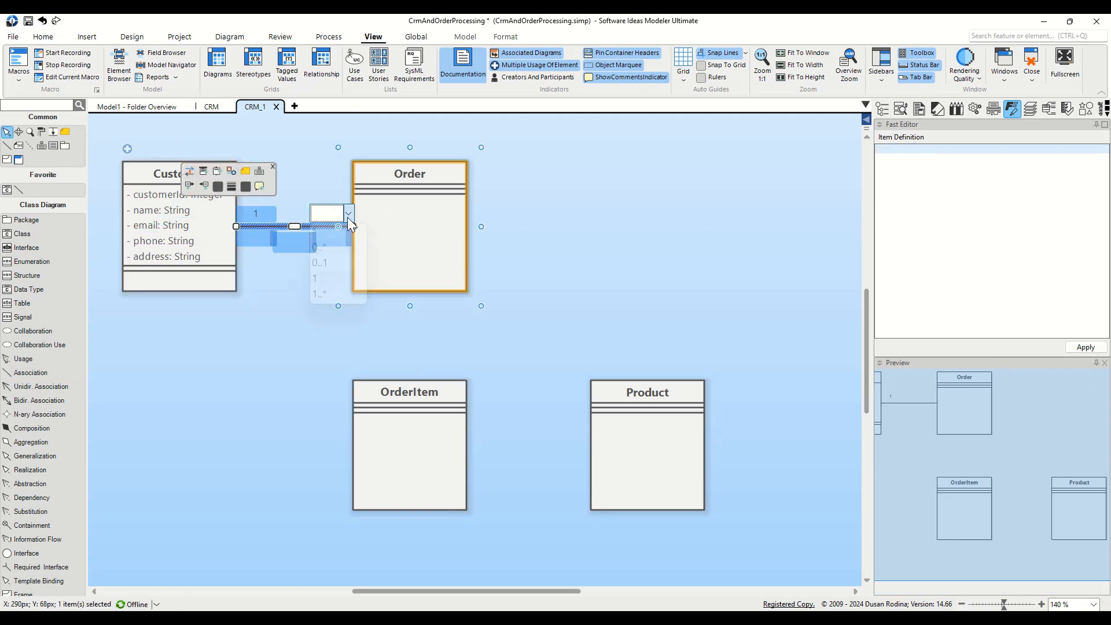
pyautogui.write('customer')
pyautogui.press('Return')
pyautogui.doubleClick(335, 243)
pyautogui.write('orders')
pyautogui.press('Return')
pyautogui.moveTo(252, 235); pyautogui.dragTo(268, 238)
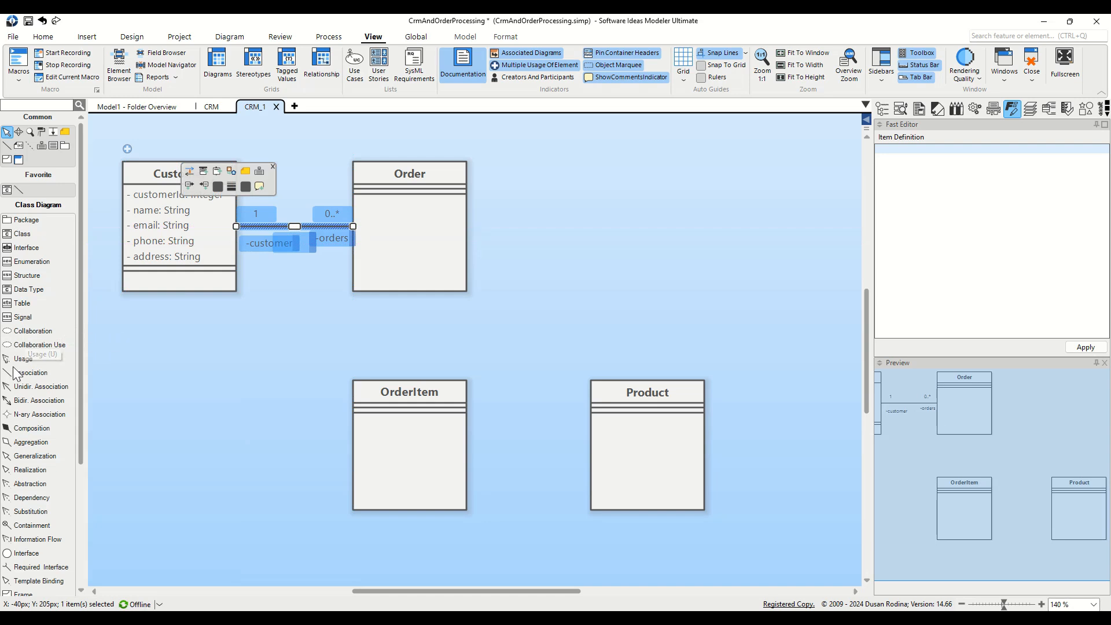
# Associate Order with OrderItem: roles order and items, multiplicities 1 and 1..*.
pyautogui.doubleClick(16, 373)
pyautogui.moveTo(409, 228); pyautogui.dragTo(421, 460)
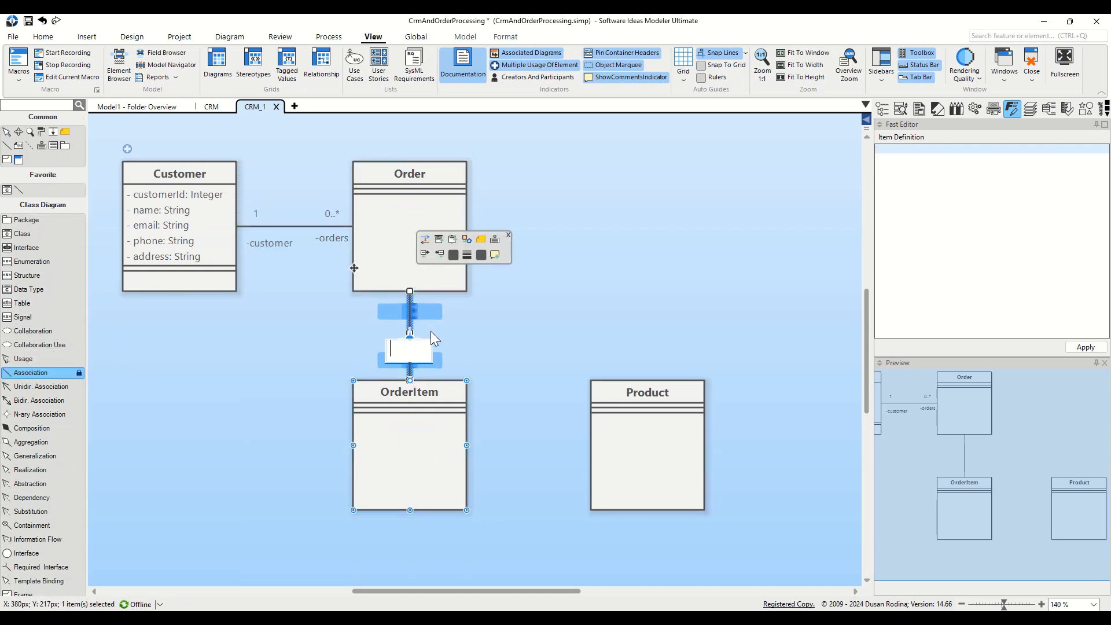
pyautogui.click(391, 311)
pyautogui.write('order')
pyautogui.press('Return')
pyautogui.click(431, 313)
pyautogui.write('1')
pyautogui.press('Return')
pyautogui.click(382, 363)
pyautogui.write('items')
pyautogui.press('Return')
pyautogui.click(438, 363)
pyautogui.write('1..*')
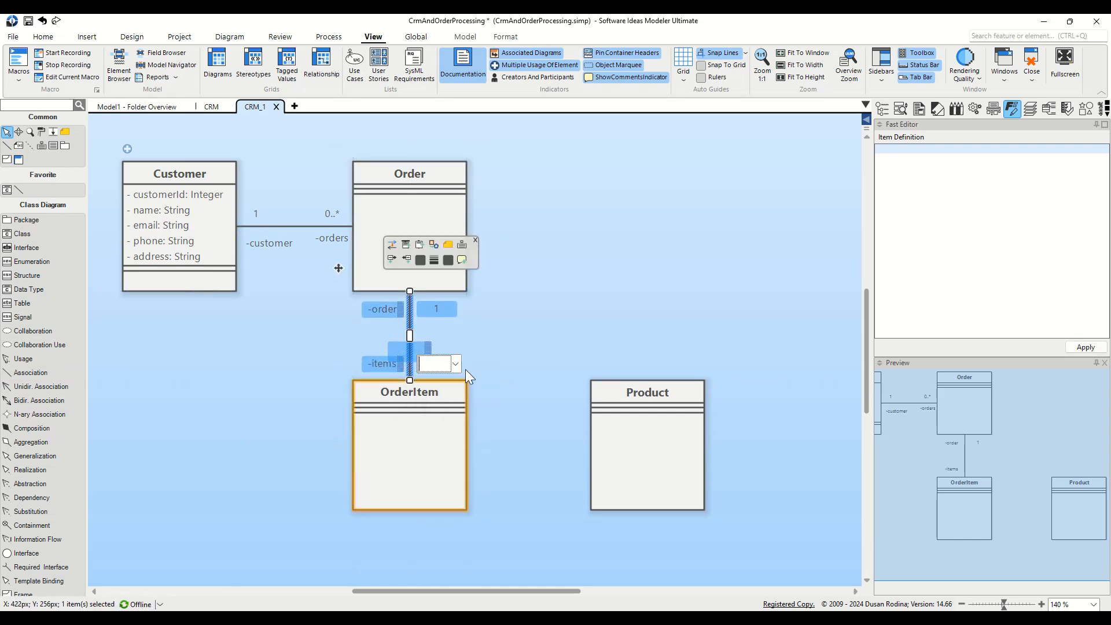
pyautogui.press('Return')
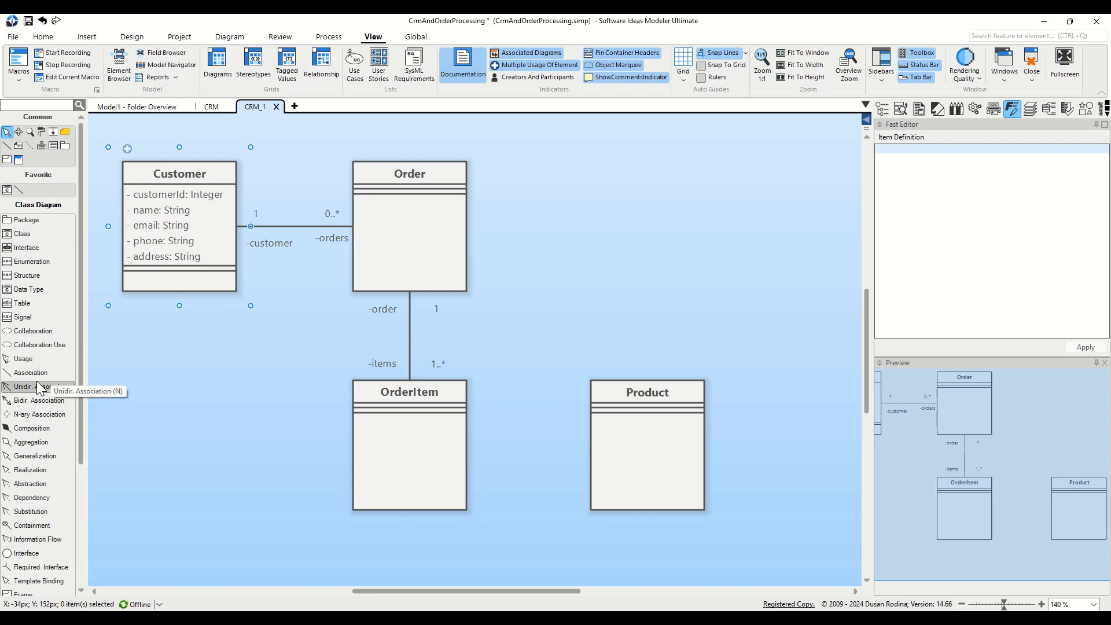
# Associate OrderItem (*) with Product (1), naming the Product end role product.
pyautogui.click(31, 373)
pyautogui.moveTo(409, 439); pyautogui.dragTo(650, 446)
pyautogui.click(498, 435)
pyautogui.click(486, 458)
pyautogui.doubleClick(583, 435)
pyautogui.click(567, 494)
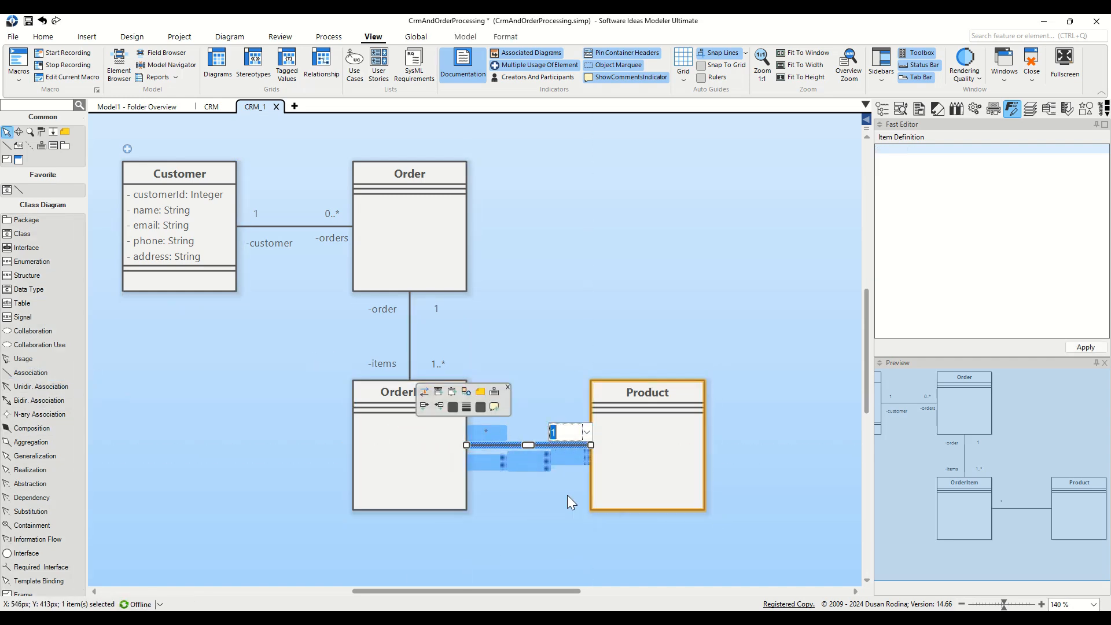
pyautogui.click(582, 457)
pyautogui.write('product')
pyautogui.click(512, 329)
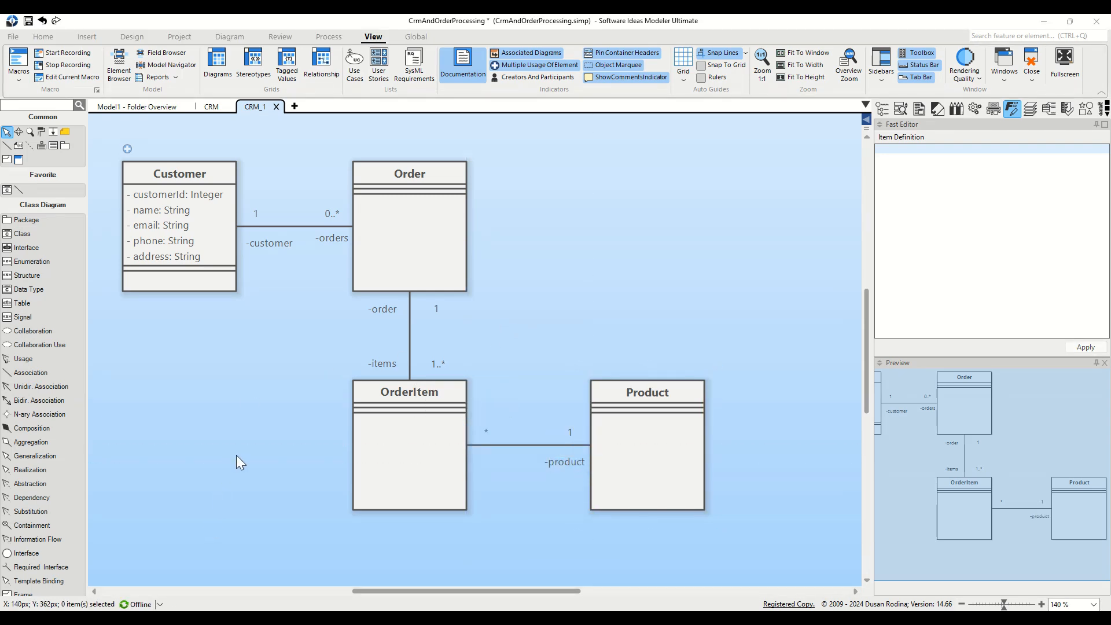
# Rename the CRM_1 diagram tab to OrderProcessing.
pyautogui.click(332, 17)
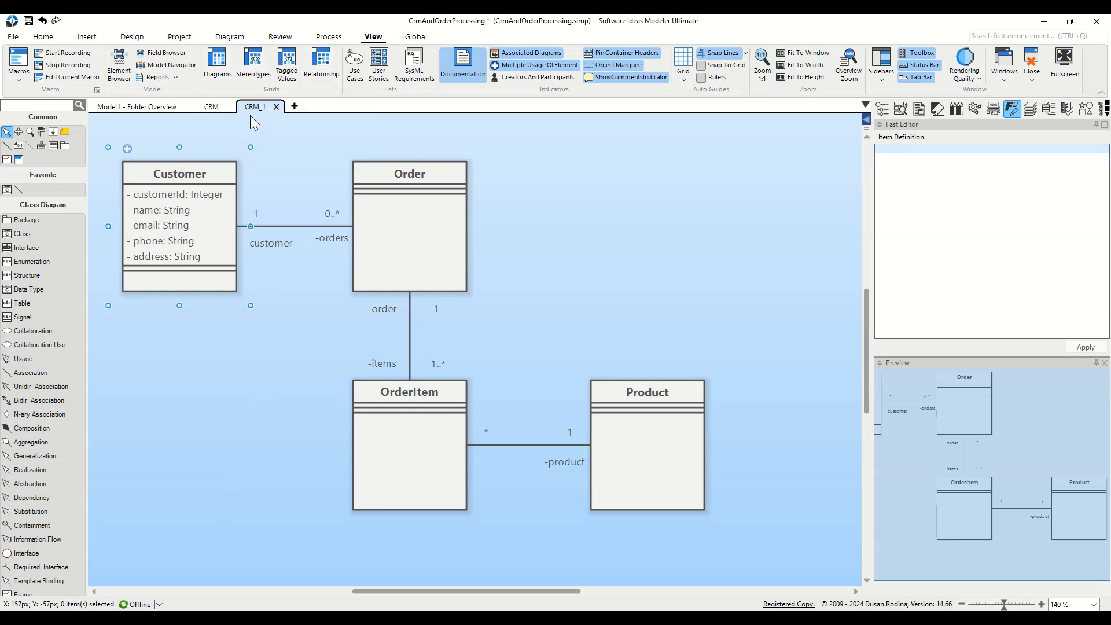
pyautogui.doubleClick(262, 107)
pyautogui.write('OrderProcessing')
pyautogui.press('Return')
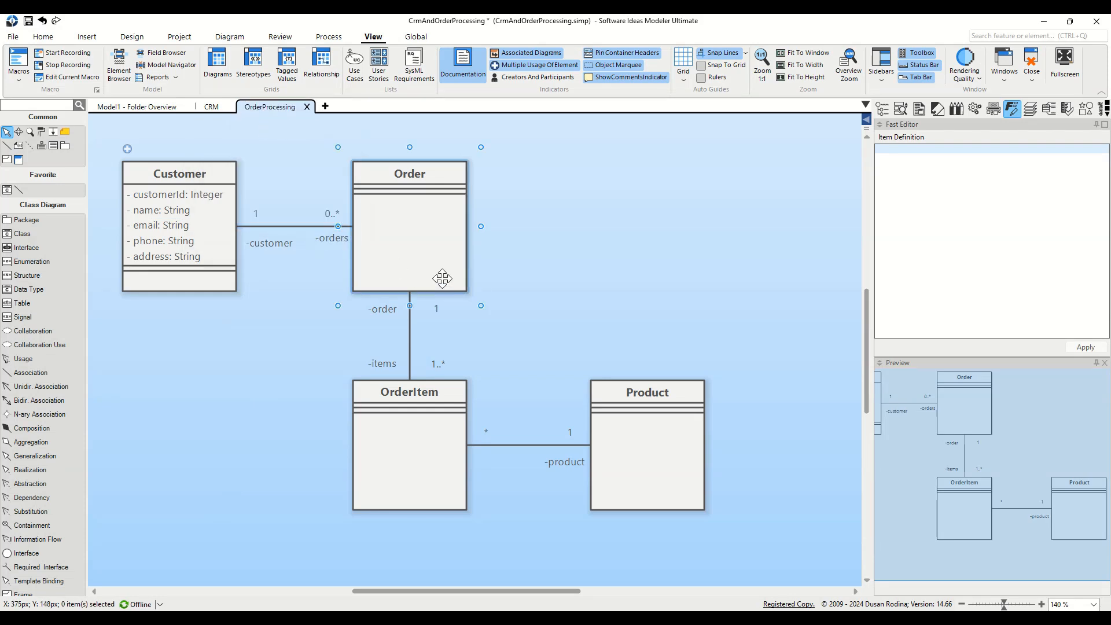
pyautogui.click(202, 173)
pyautogui.click(213, 107)
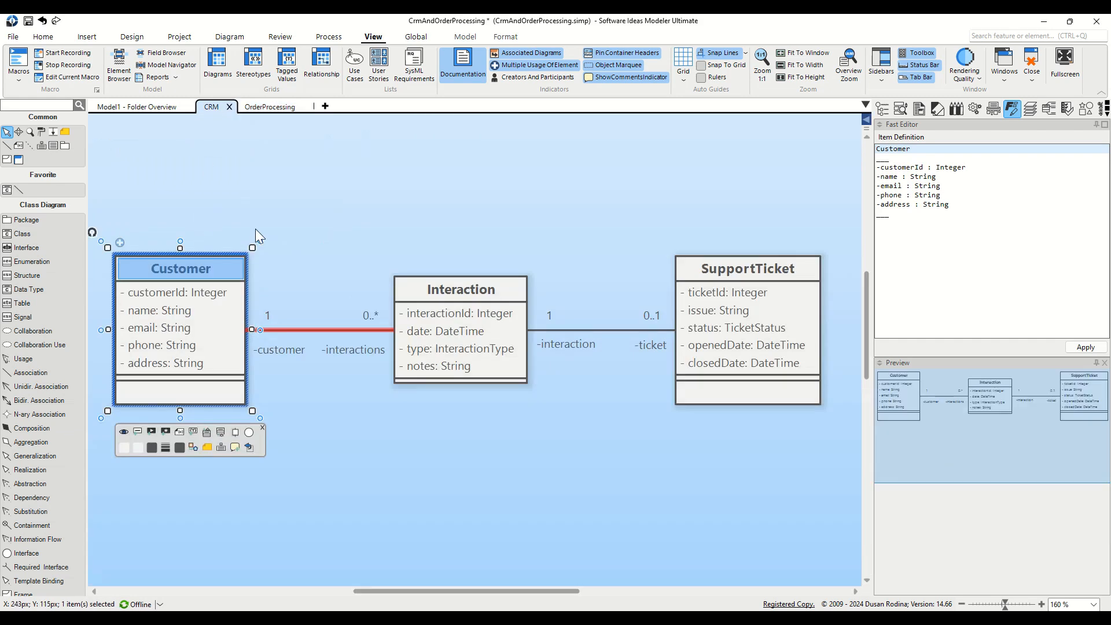
pyautogui.click(269, 106)
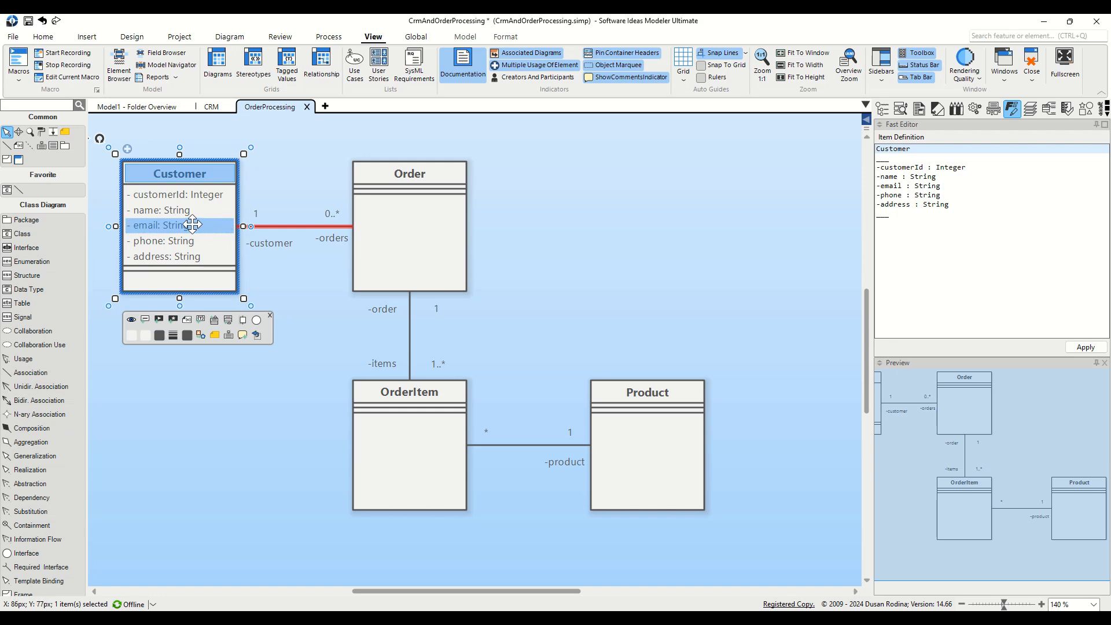
# Duplicate Customer's name: String attribute and rename the first copy to firstName.
pyautogui.click(231, 212)
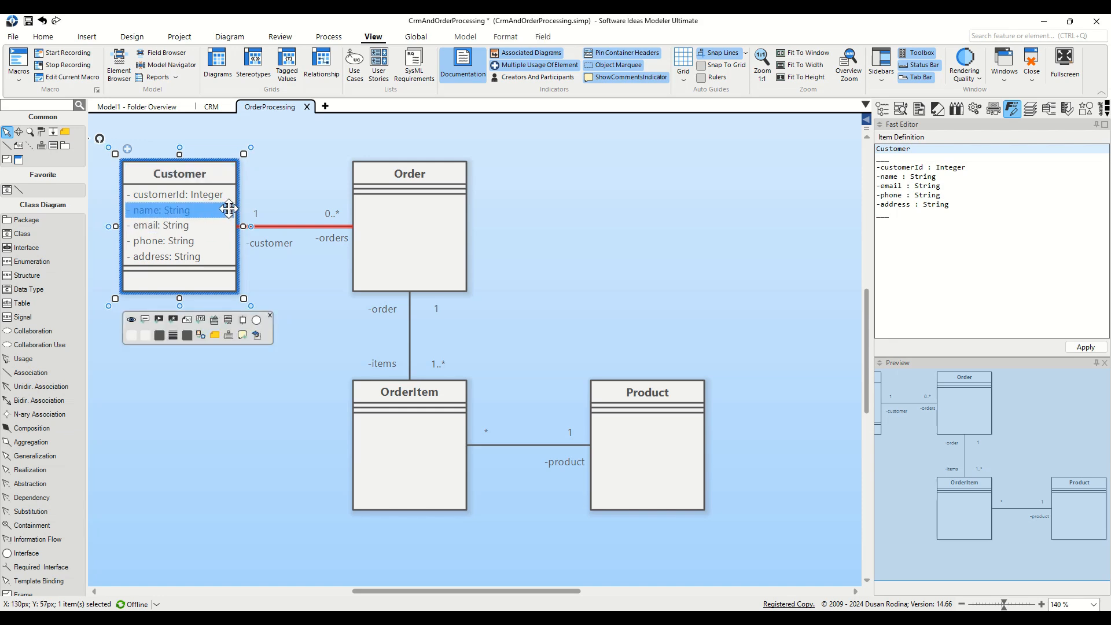
pyautogui.moveTo(229, 210)
pyautogui.mouseDown()
pyautogui.moveTo(231, 231)
pyautogui.moveTo(226, 222)
pyautogui.mouseUp()
pyautogui.doubleClick(170, 211)
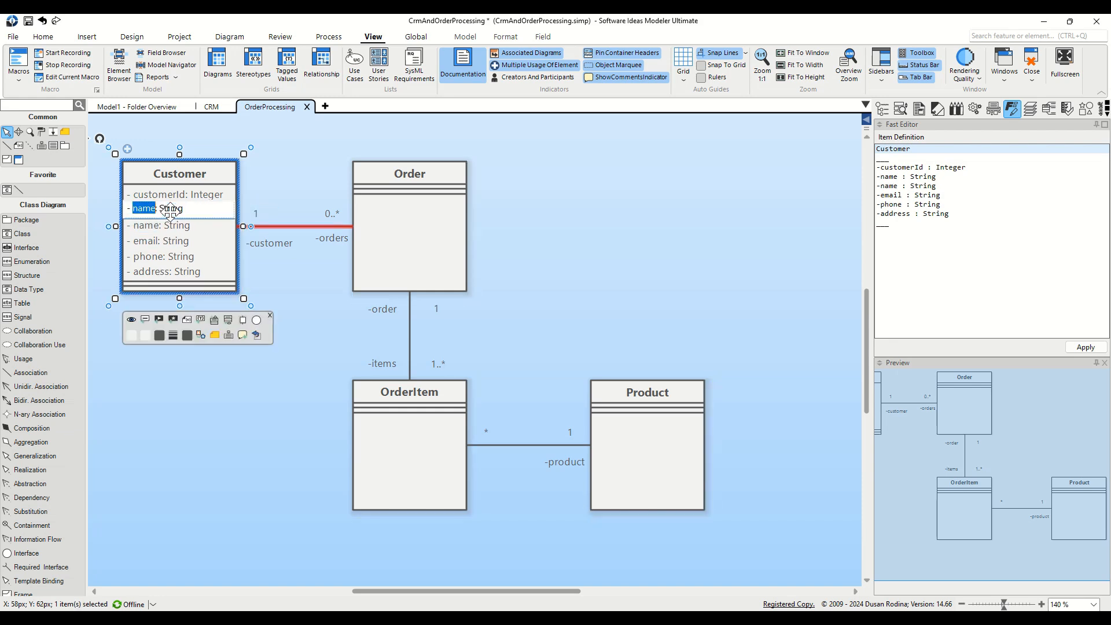
pyautogui.press('Home')
pyautogui.write('firs')
pyautogui.write('t')
pyautogui.press('Delete')
pyautogui.write('N')
pyautogui.press('Return')
# Rename the remaining name attribute to lastName.
pyautogui.click(150, 224)
pyautogui.click(149, 224)
pyautogui.write('last')
pyautogui.press('Delete')
pyautogui.write('N')
pyautogui.press('Return')
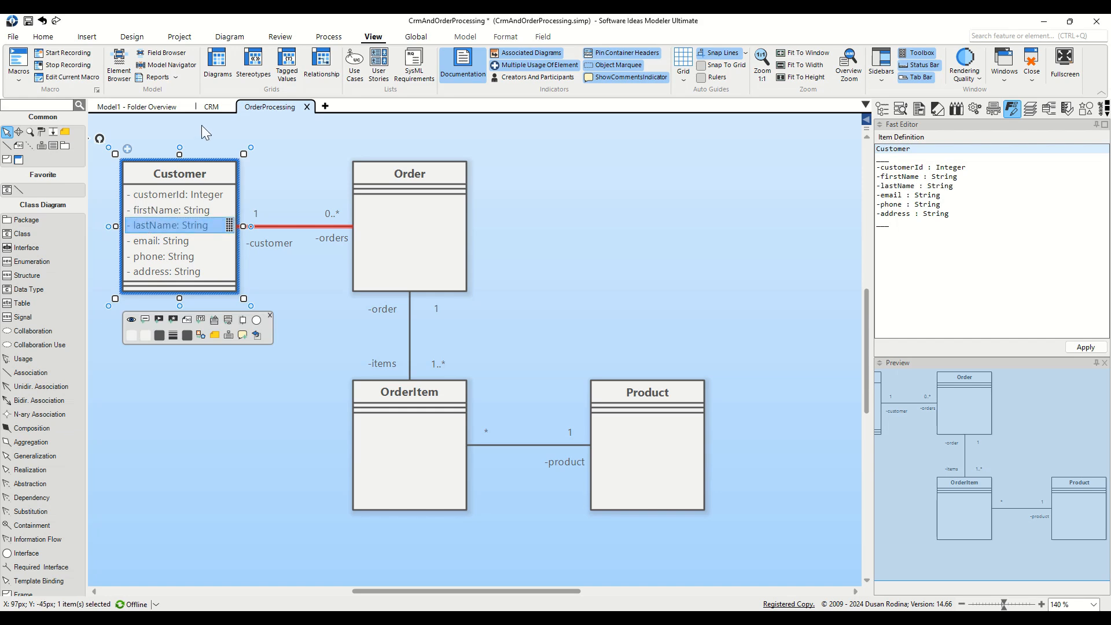
pyautogui.click(207, 107)
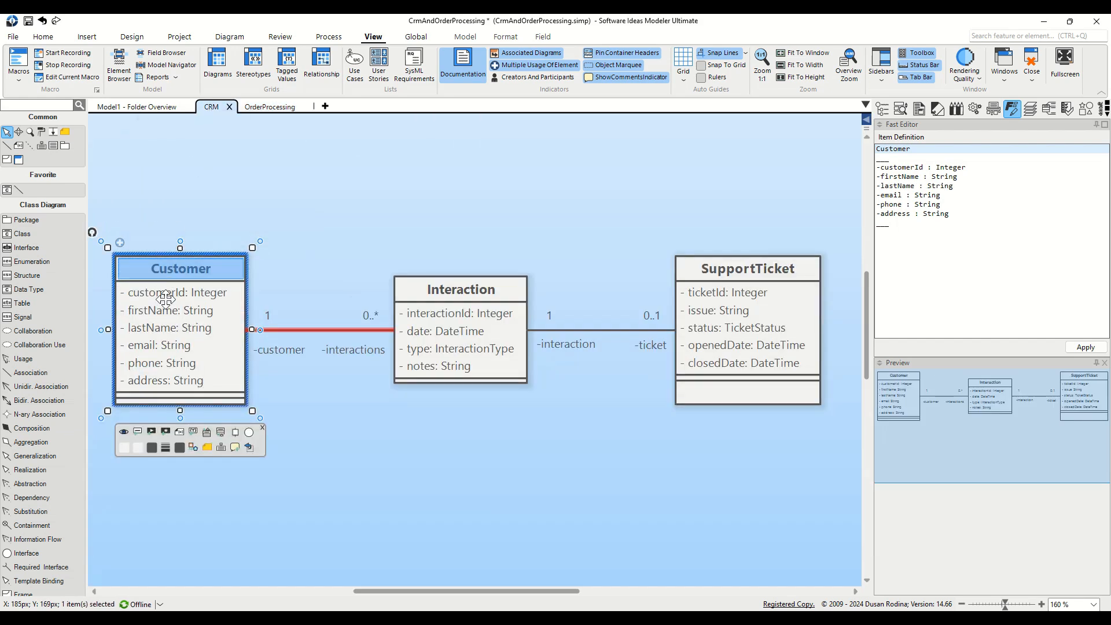
pyautogui.doubleClick(151, 327)
pyautogui.click(279, 213)
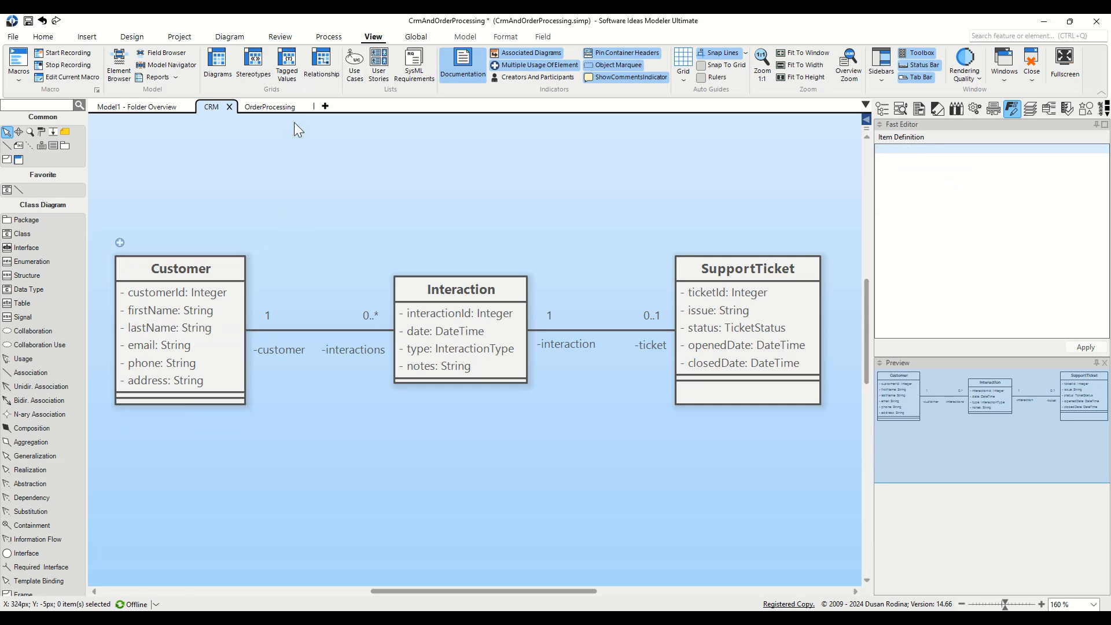
pyautogui.click(276, 107)
pyautogui.click(320, 315)
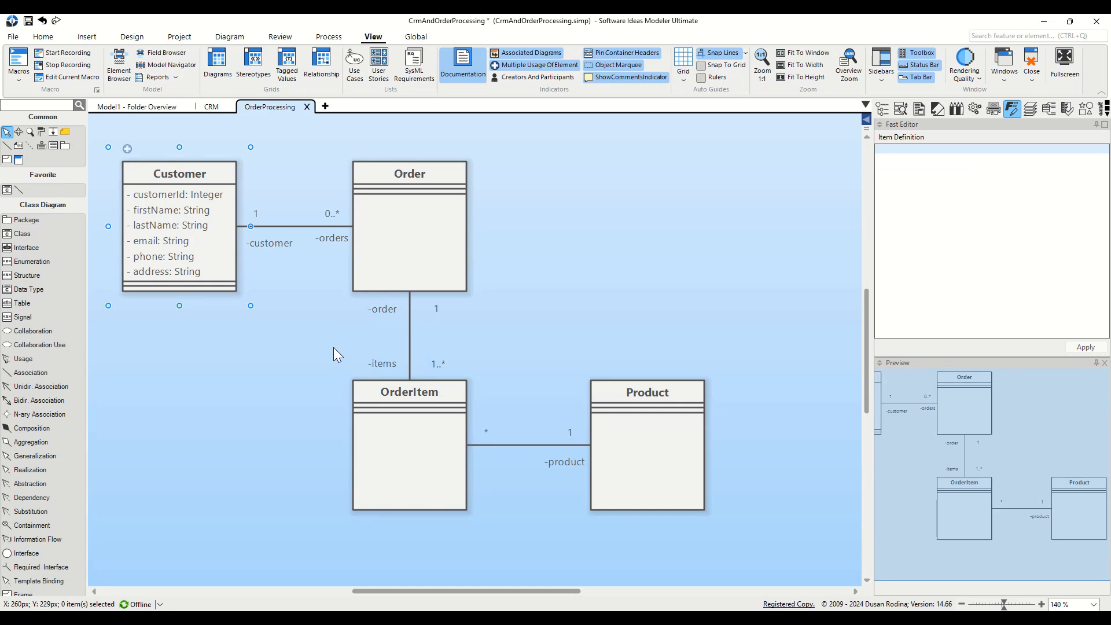
# Open the Enumerations diagram under Model1 in the project tree and select InteractionType.
pyautogui.click(883, 109)
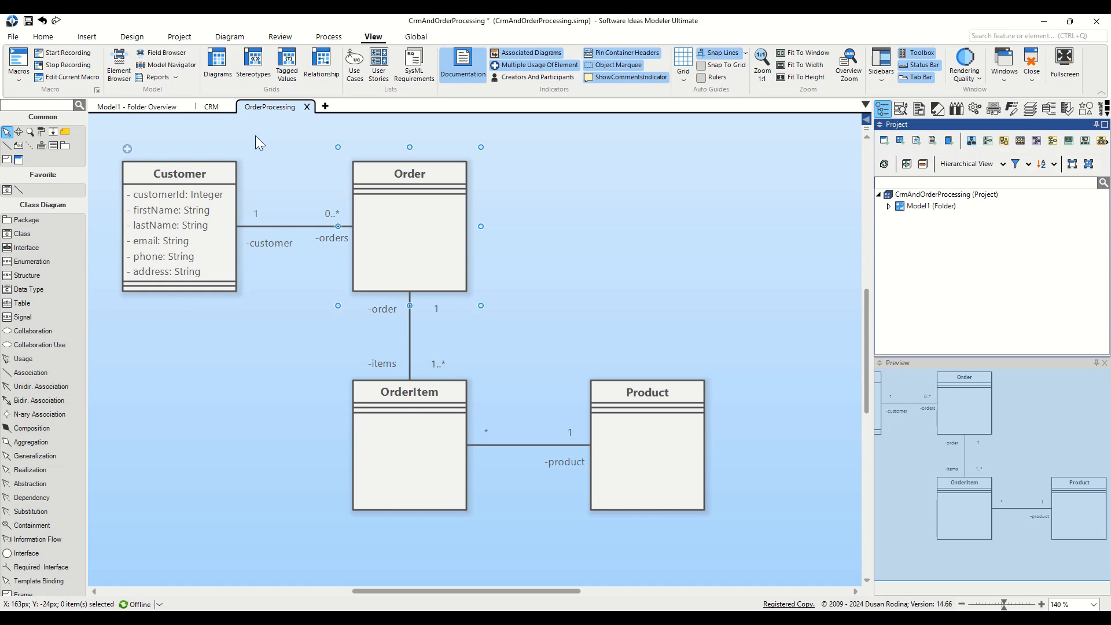
pyautogui.moveTo(212, 113)
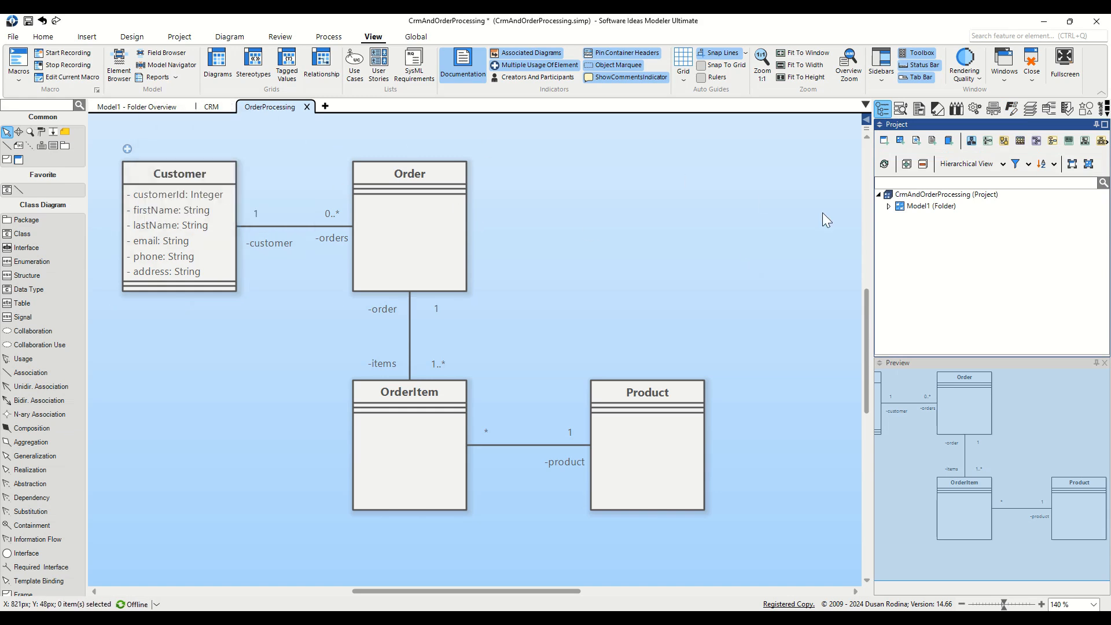
pyautogui.click(889, 206)
pyautogui.doubleClick(933, 229)
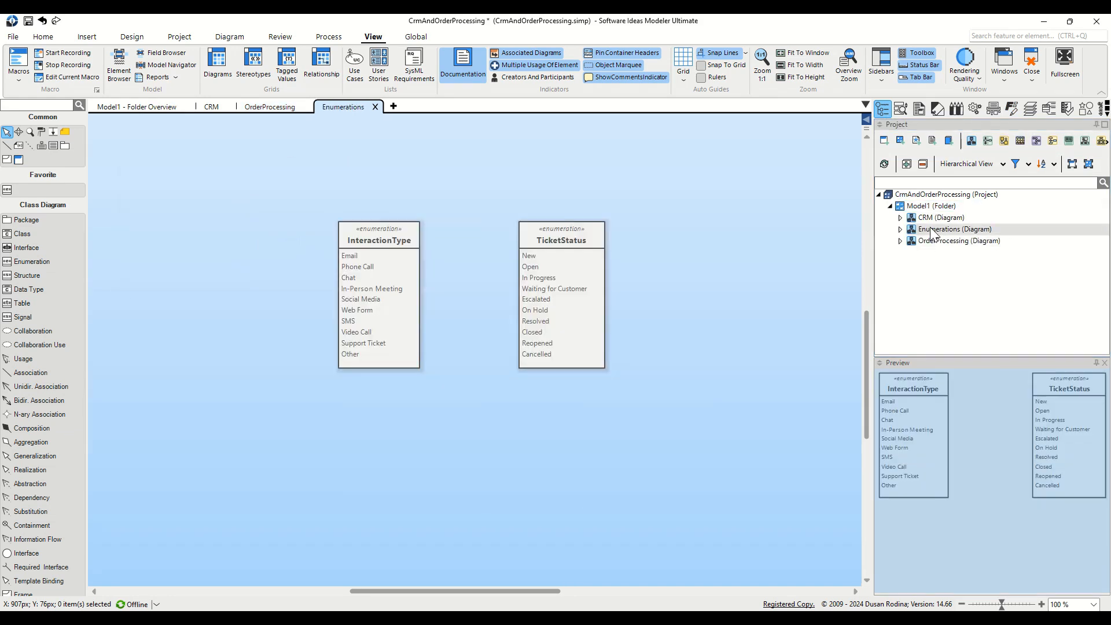
pyautogui.click(376, 266)
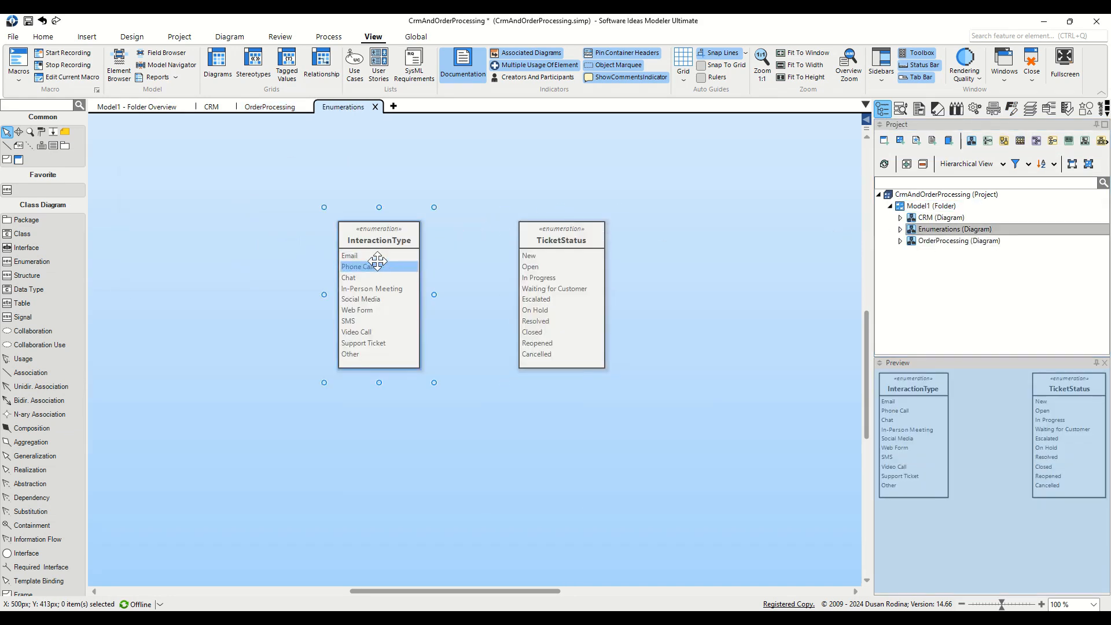
pyautogui.click(382, 231)
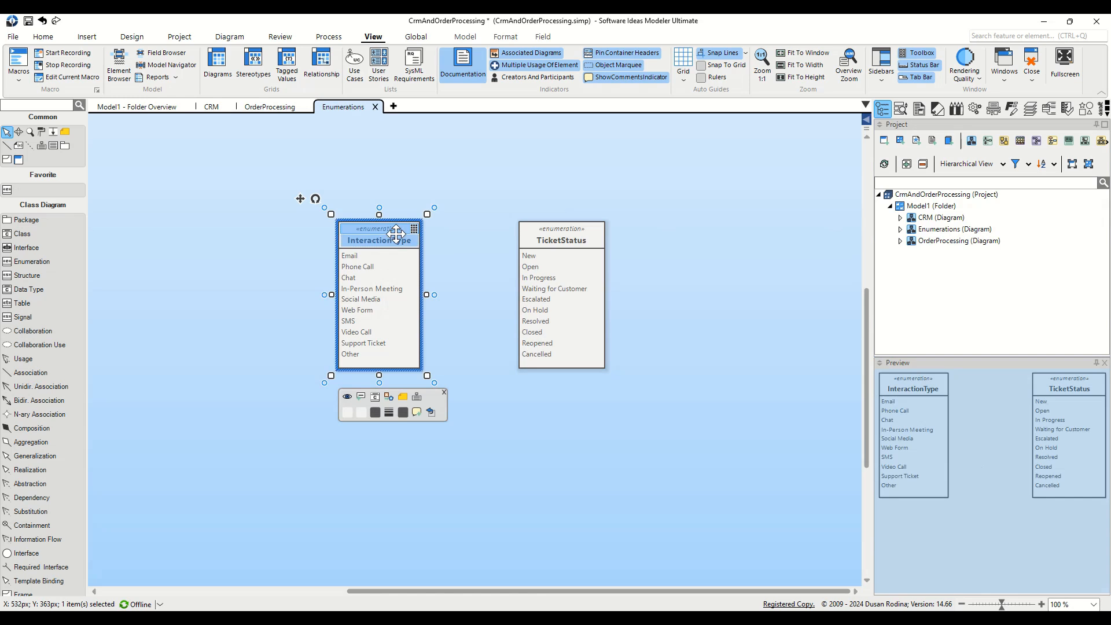
# Drop InteractionType onto the CRM diagram as Copy Here (Shared Model) and position it below Interaction.
pyautogui.moveTo(395, 229); pyautogui.dragTo(464, 521)
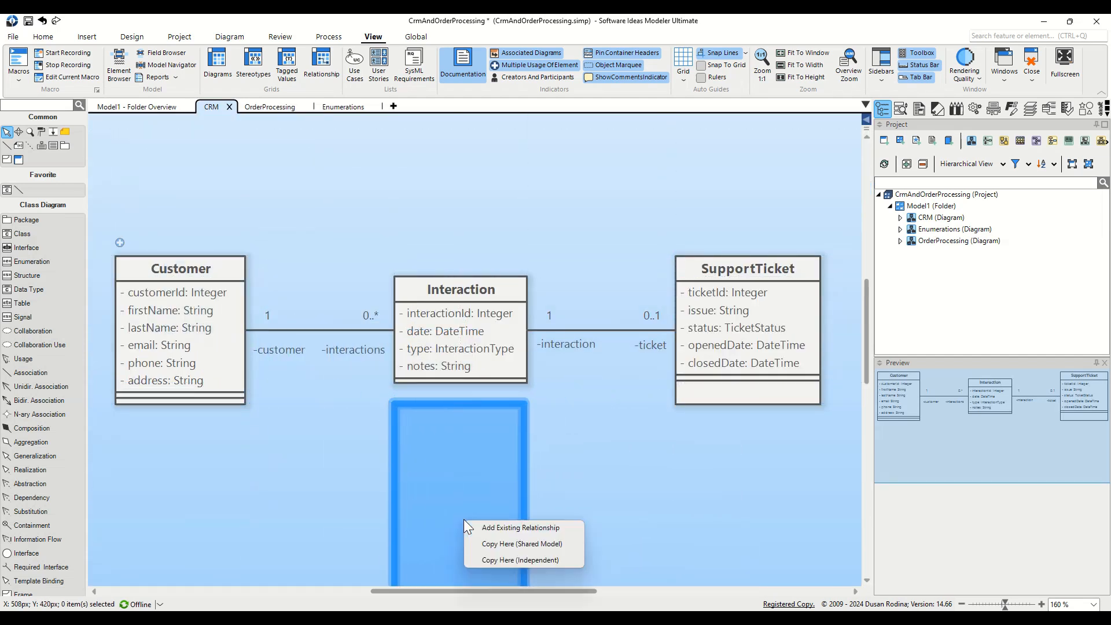
pyautogui.click(548, 546)
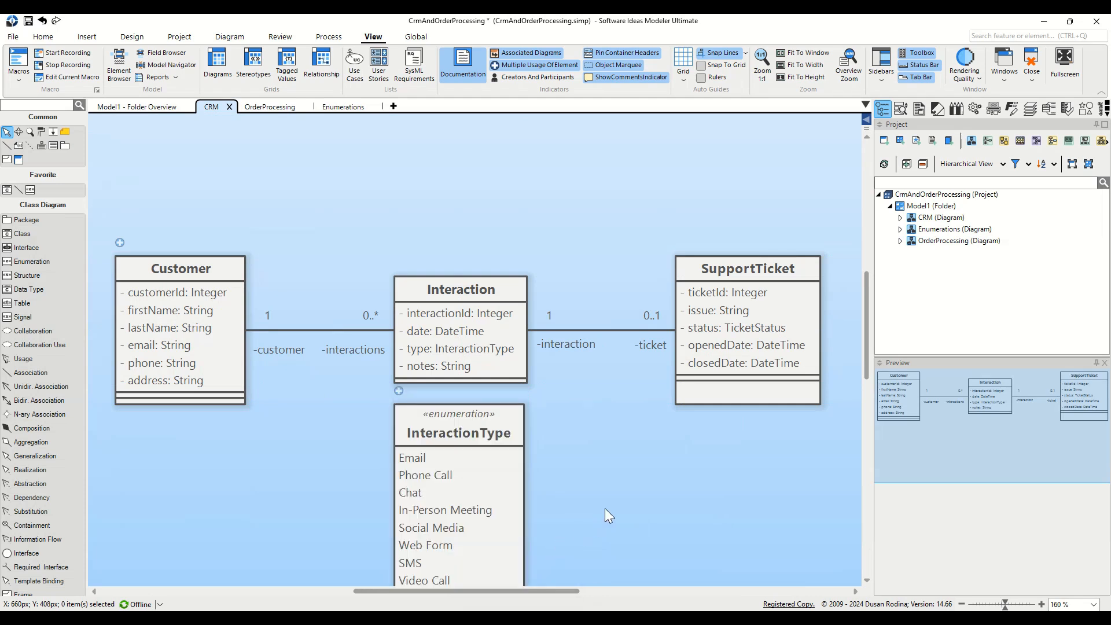
pyautogui.scroll(-2, 604, 507)
pyautogui.moveTo(463, 223); pyautogui.dragTo(463, 328)
pyautogui.click(590, 405)
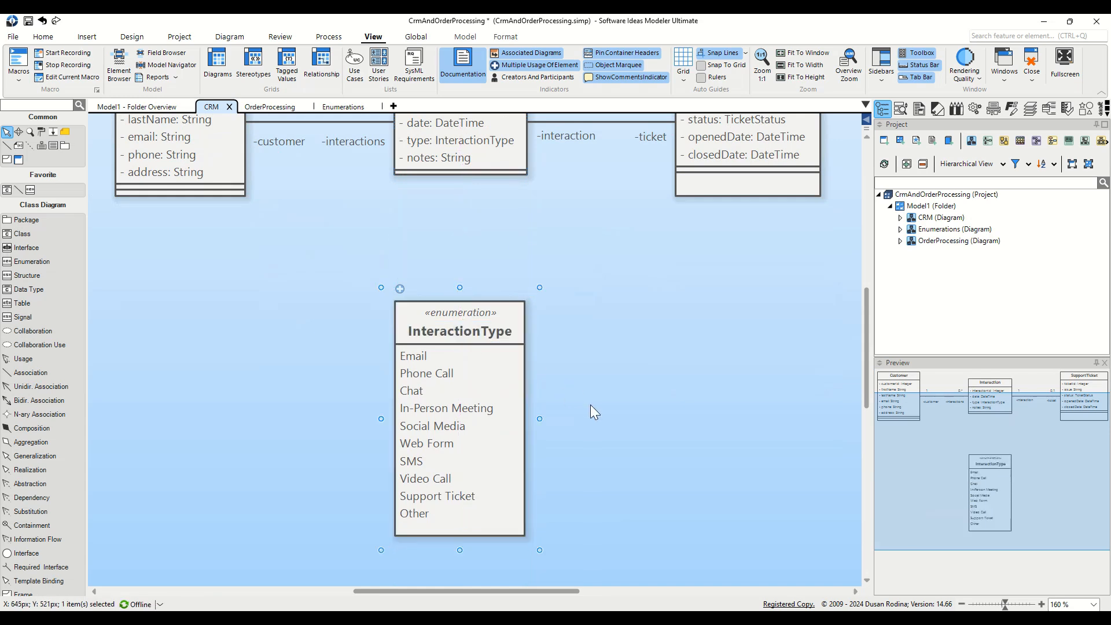
pyautogui.scroll(1, 591, 404)
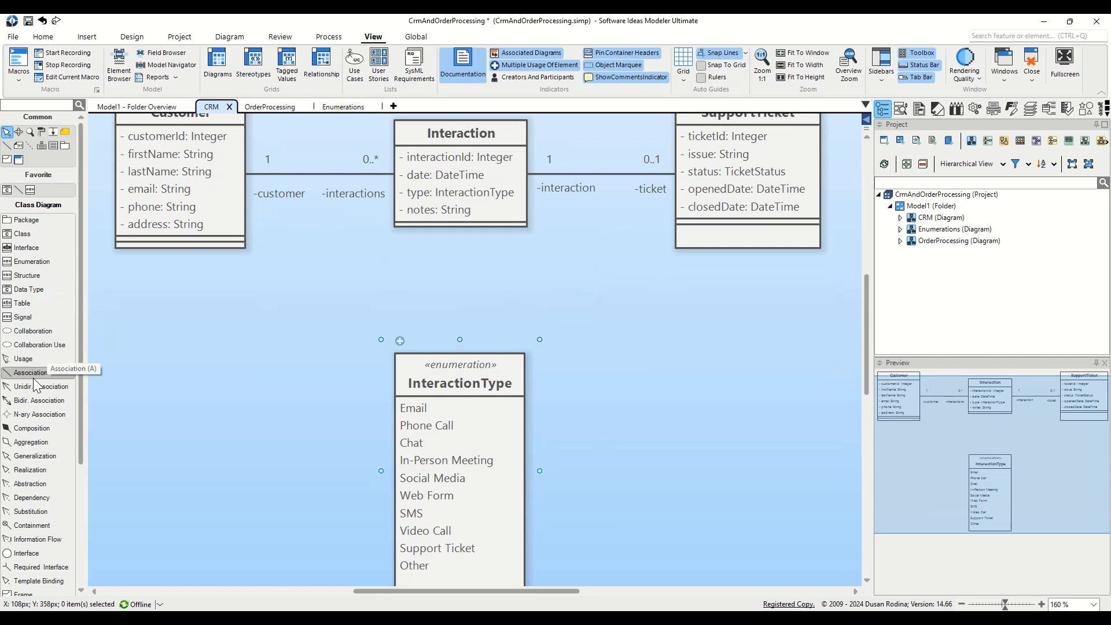
# Draw an association from the Interaction class down to the InteractionType enumeration.
pyautogui.moveTo(56, 371); pyautogui.dragTo(444, 319)
pyautogui.click(622, 356)
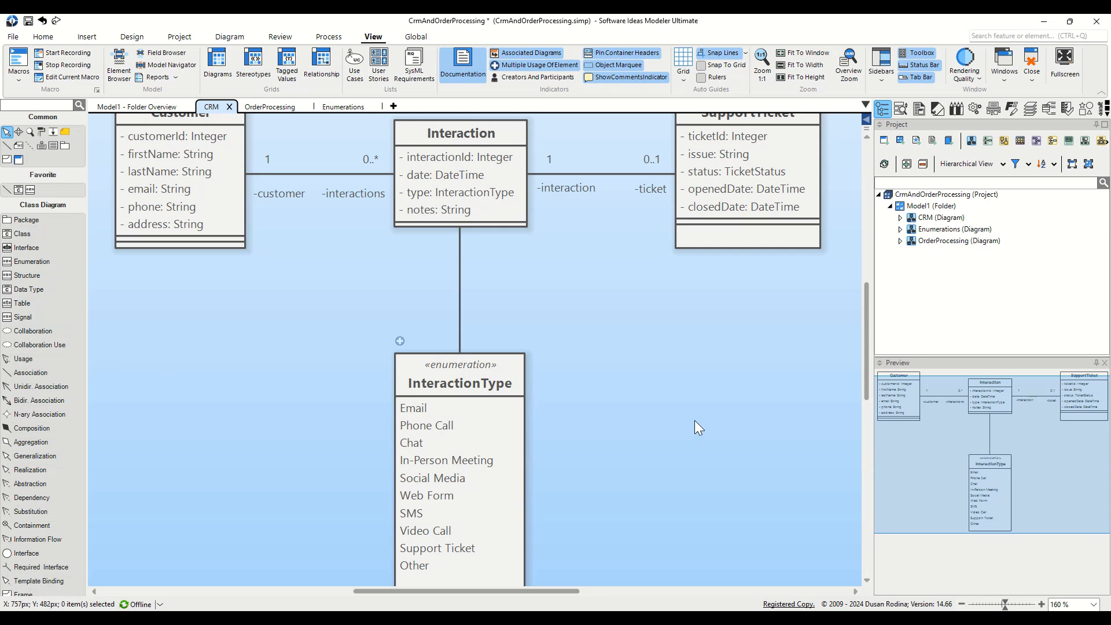
pyautogui.scroll(1, 694, 420)
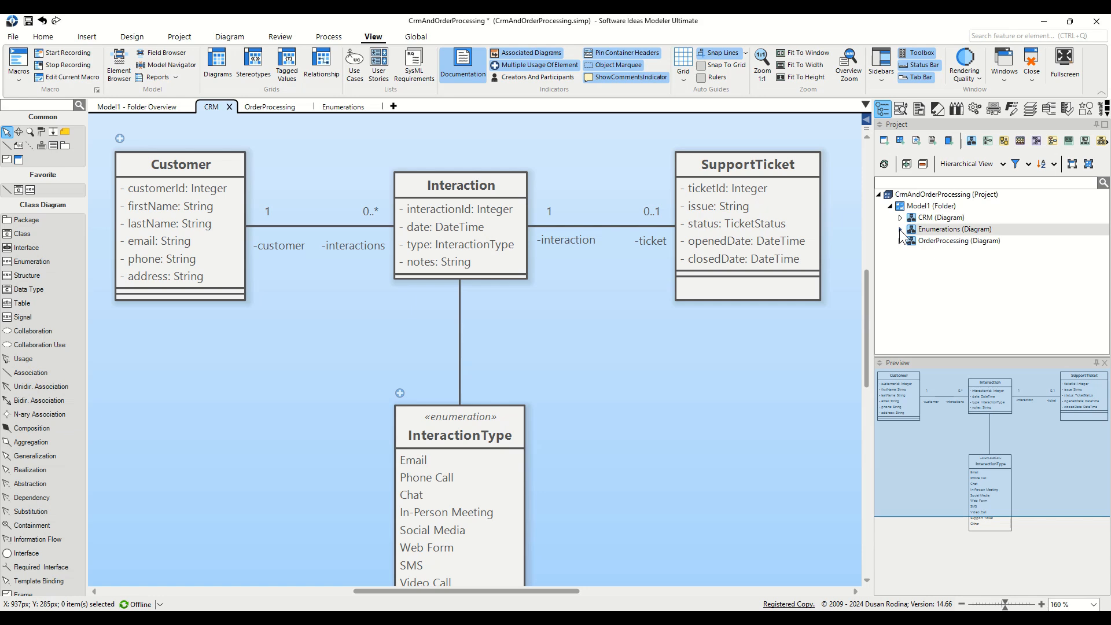
# Find TicketStatus via project search and place it below SupportTicket, beside InteractionType.
pyautogui.click(910, 184)
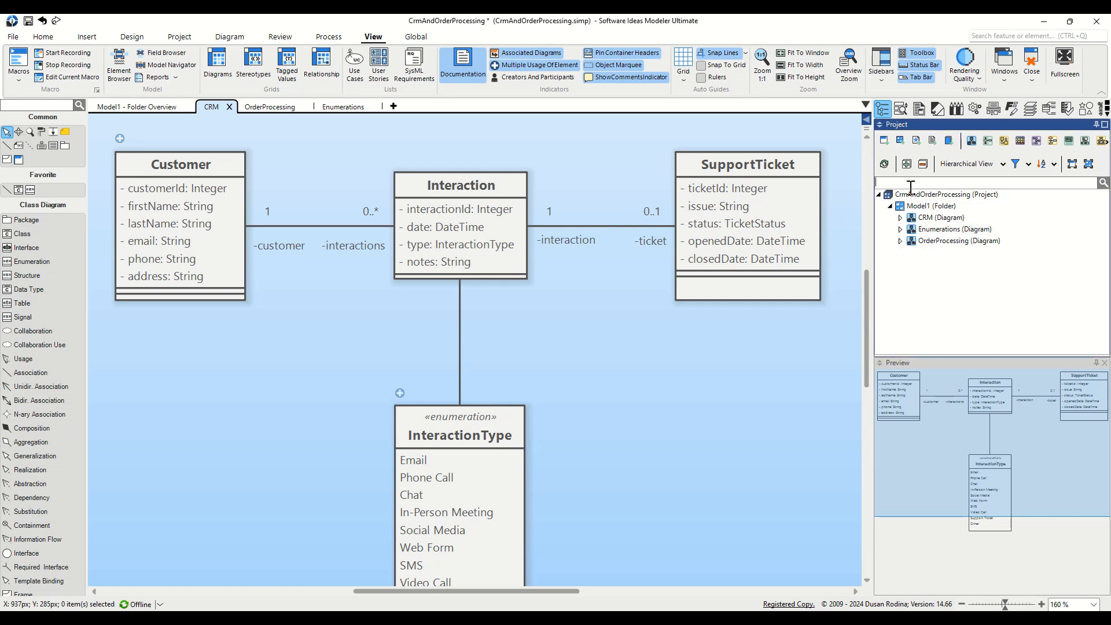
pyautogui.write('ticketstatus')
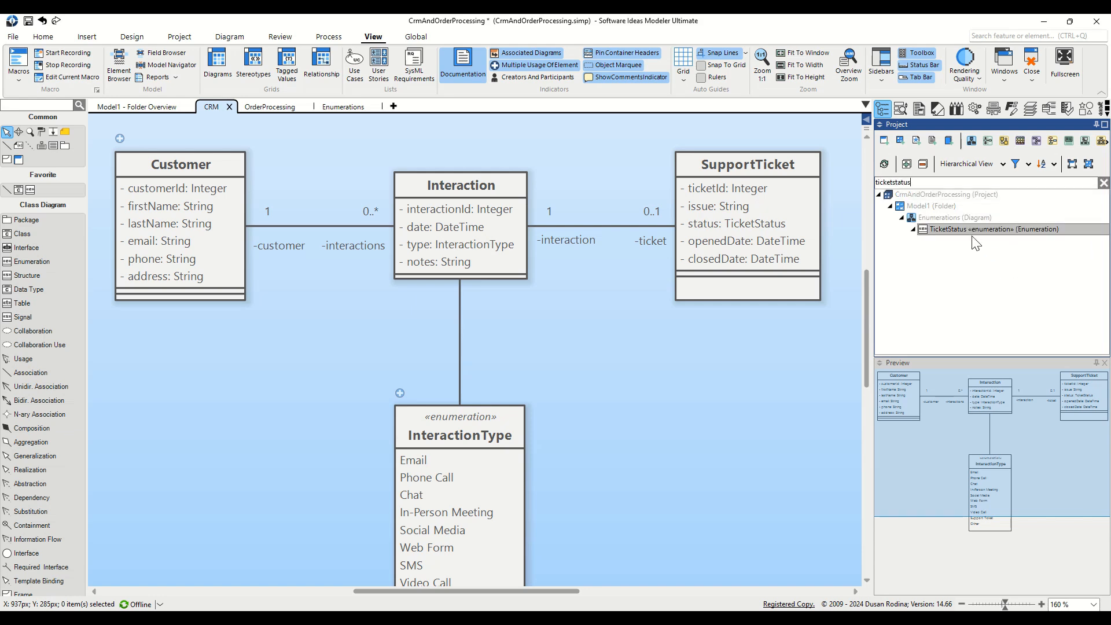
pyautogui.moveTo(974, 234); pyautogui.dragTo(734, 439)
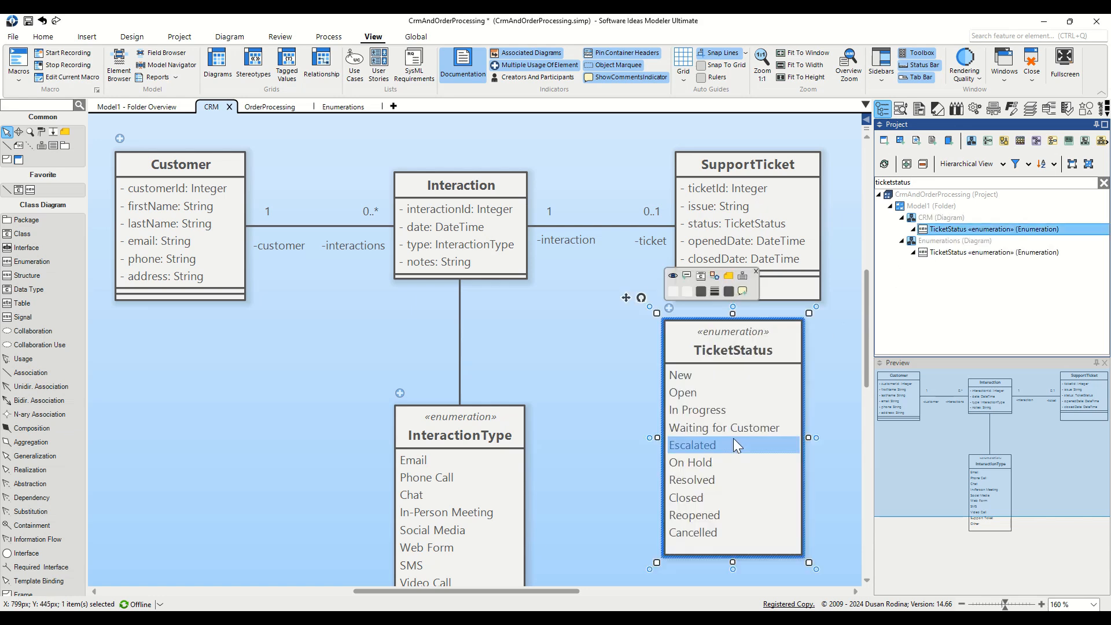
pyautogui.scroll(-1, 603, 333)
pyautogui.scroll(-2, 603, 334)
pyautogui.moveTo(727, 273); pyautogui.dragTo(741, 358)
# Draw an association from SupportTicket to the TicketStatus enumeration.
pyautogui.click(23, 371)
pyautogui.moveTo(750, 161); pyautogui.dragTo(750, 330)
pyautogui.click(664, 354)
pyautogui.scroll(3, 664, 354)
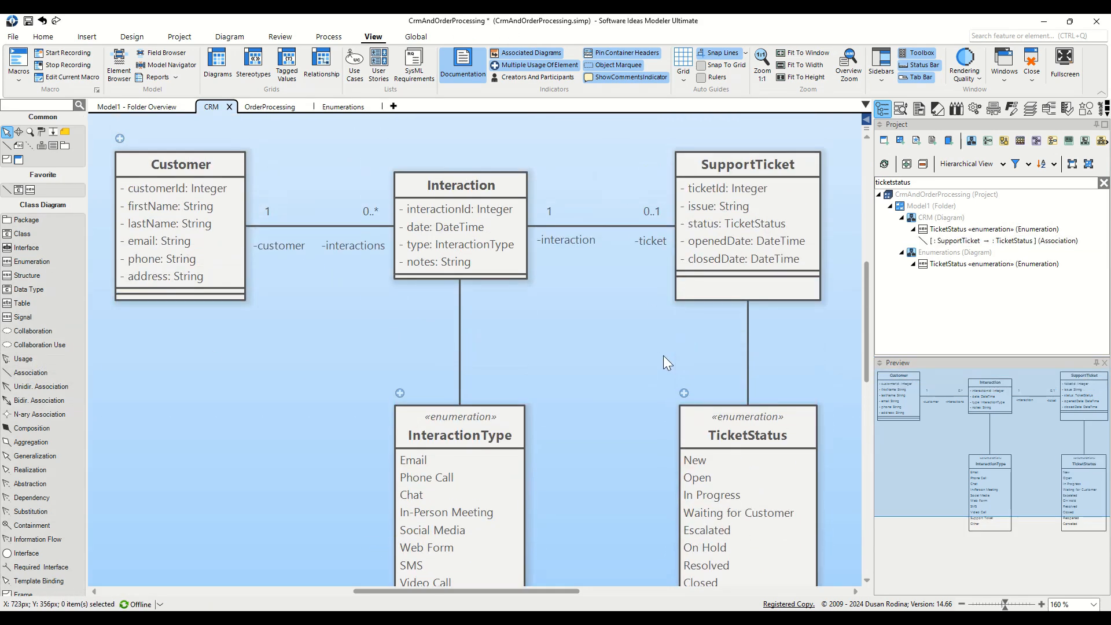
pyautogui.scroll(-3, 663, 355)
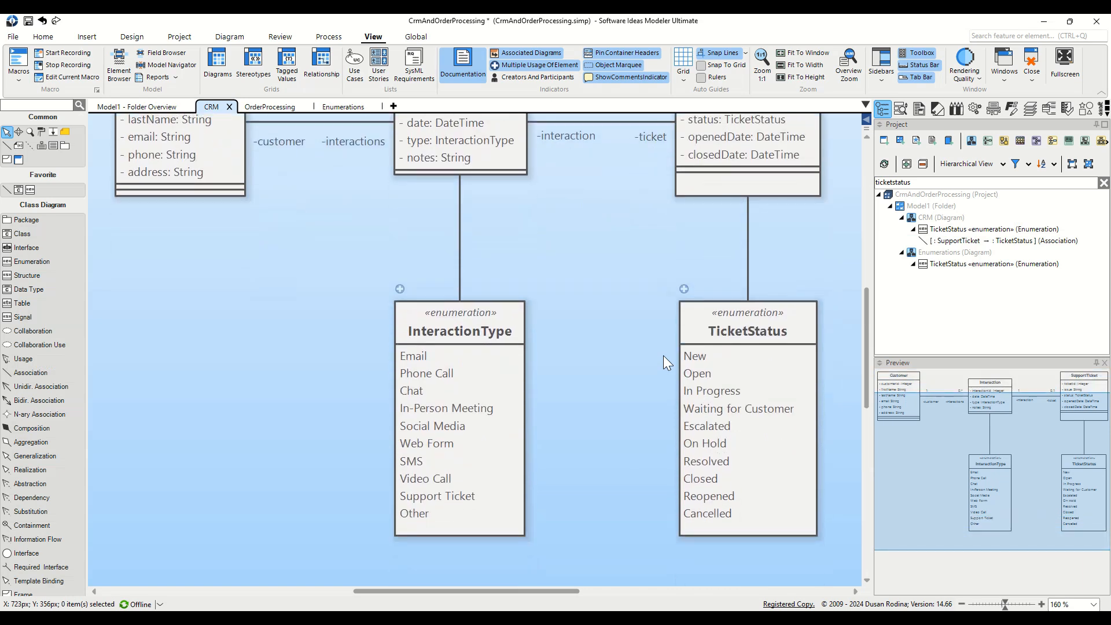
pyautogui.scroll(3, 663, 356)
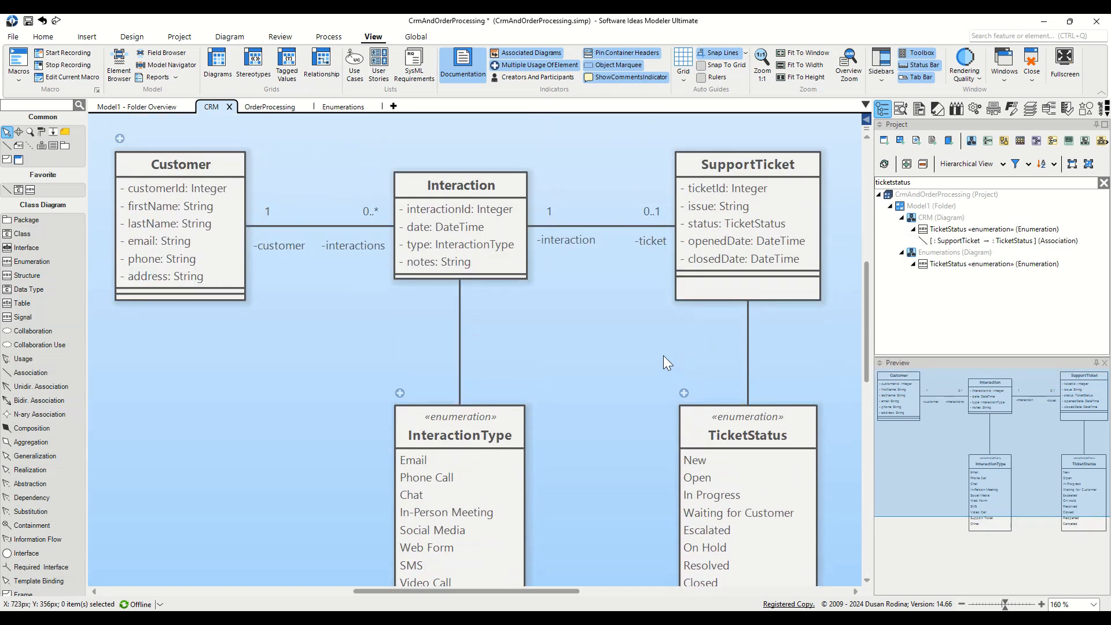
pyautogui.scroll(-2, 663, 356)
pyautogui.moveTo(663, 355); pyautogui.dragTo(616, 317)
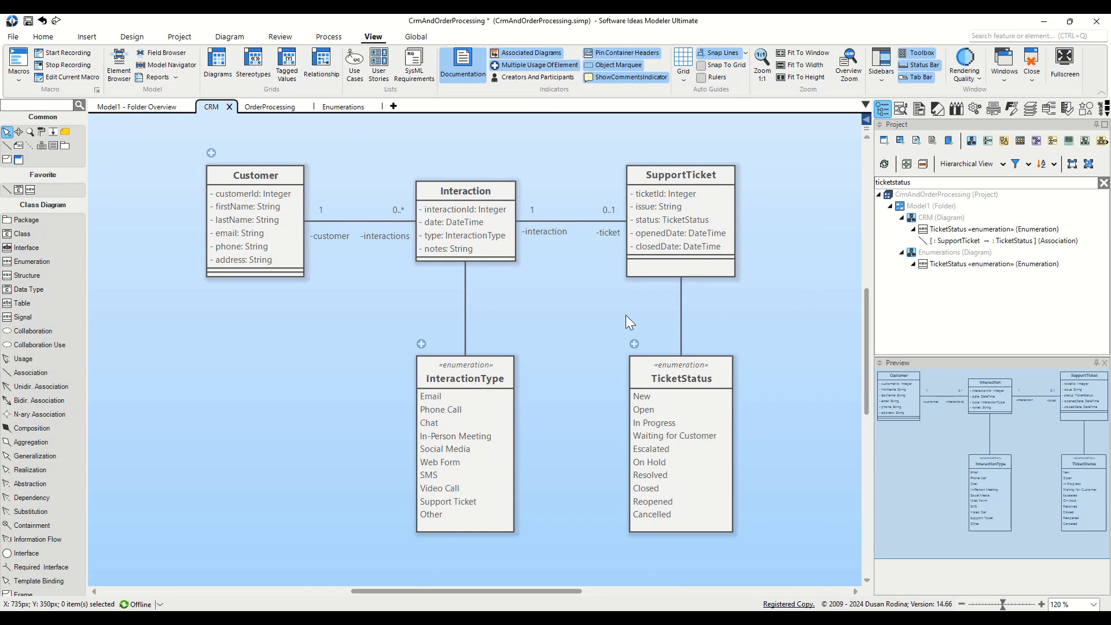
pyautogui.rightClick(598, 304)
pyautogui.click(581, 313)
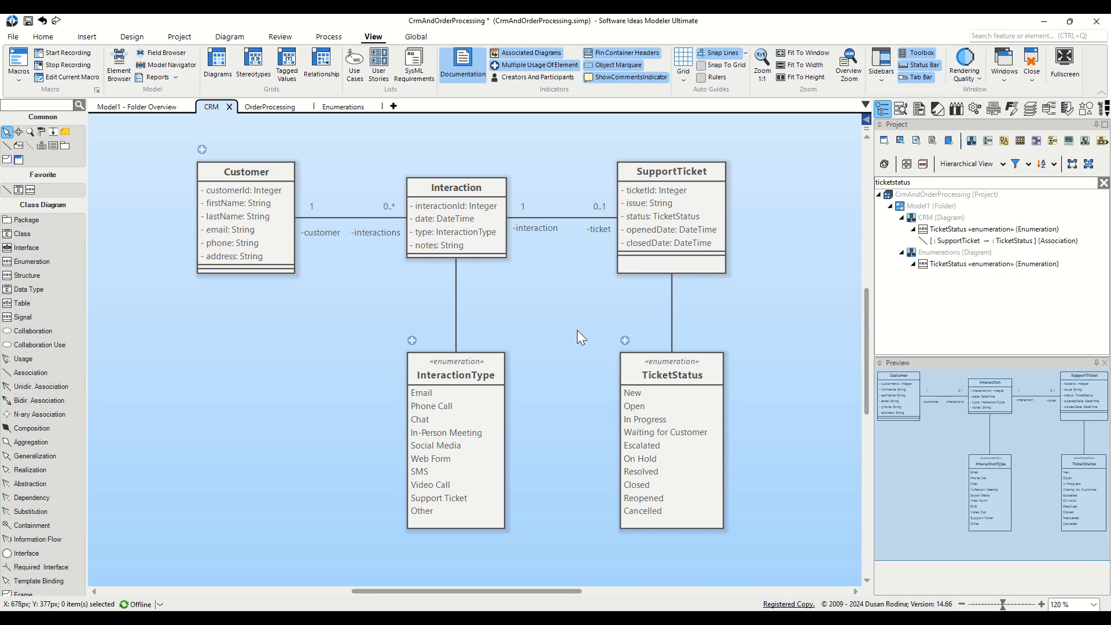
pyautogui.click(271, 105)
pyautogui.click(327, 108)
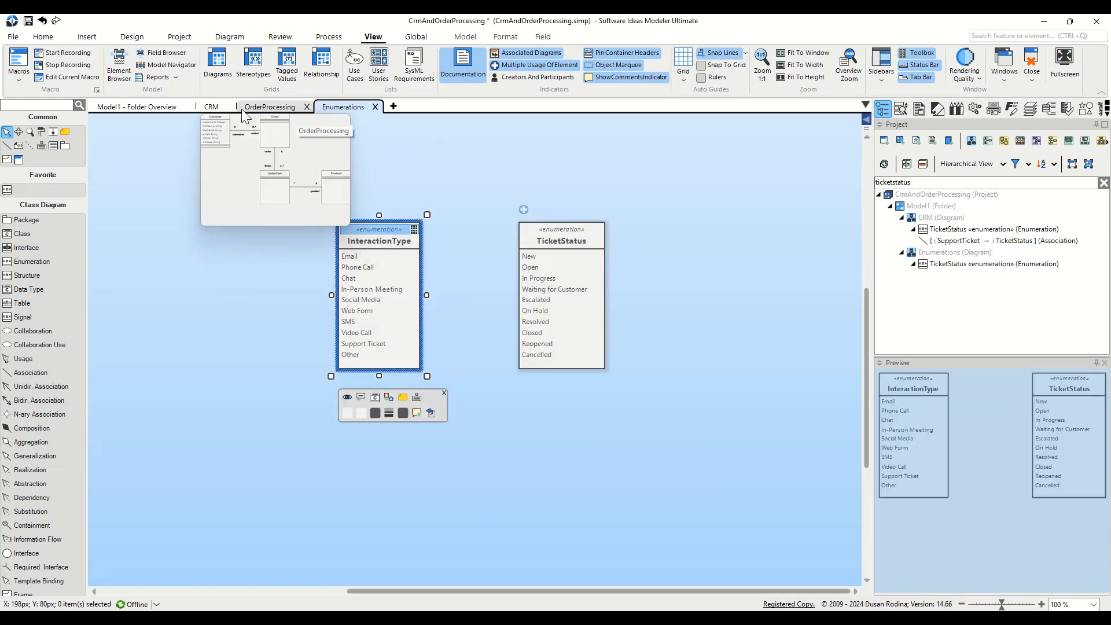
pyautogui.click(216, 108)
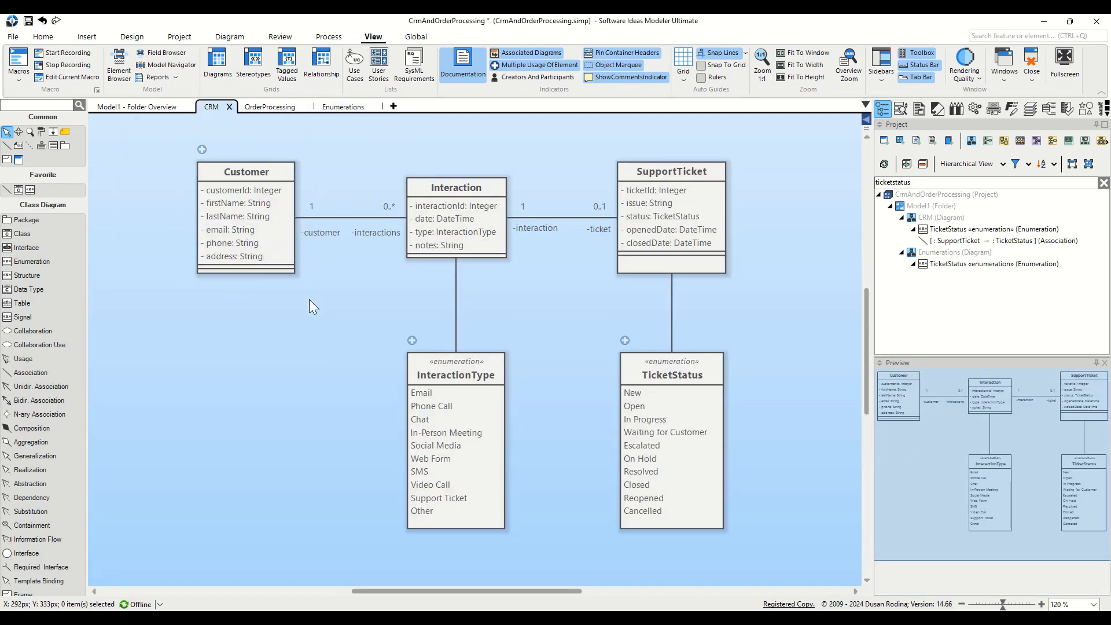